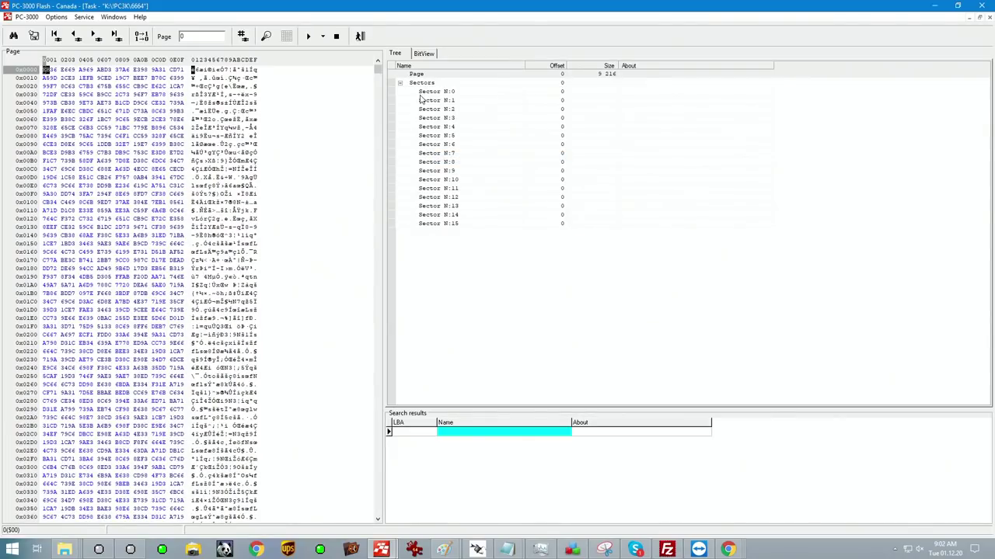
Step: Examine the source dump's bitmap across the full page width for vertical bad-byte columns
{"action": "left_click", "coordinate": [424, 53]}
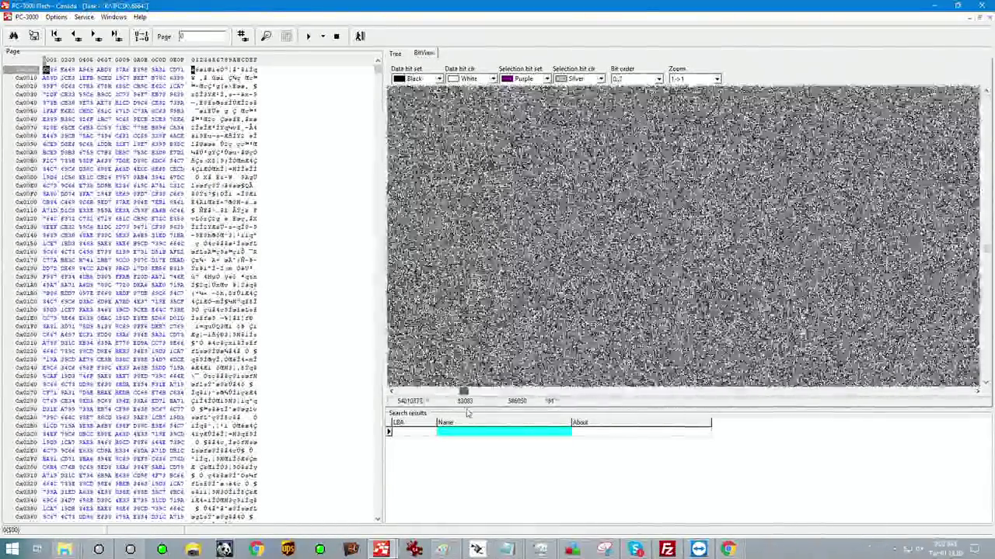
{"action": "left_click_drag", "start_coordinate": [467, 412], "coordinate": [488, 418]}
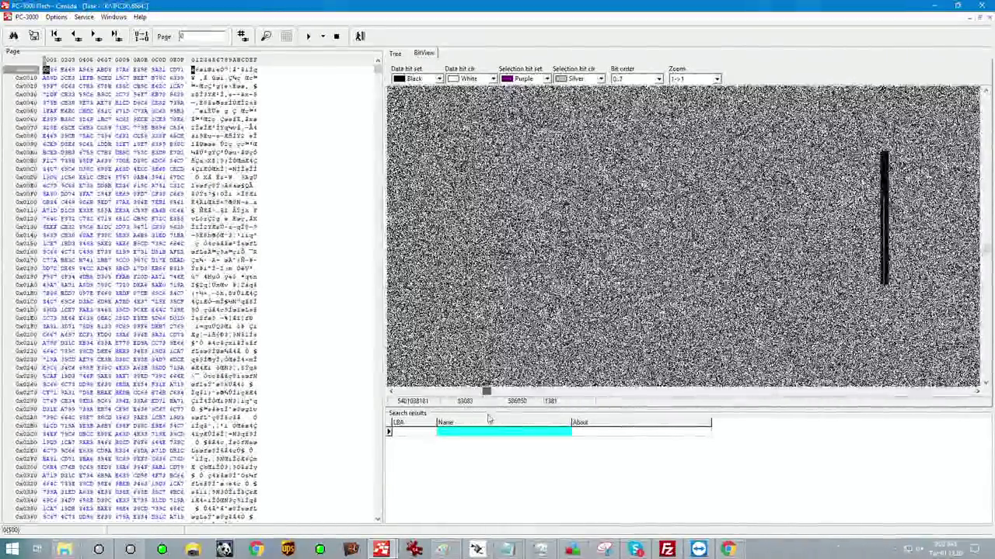
{"action": "mouse_move", "coordinate": [640, 155]}
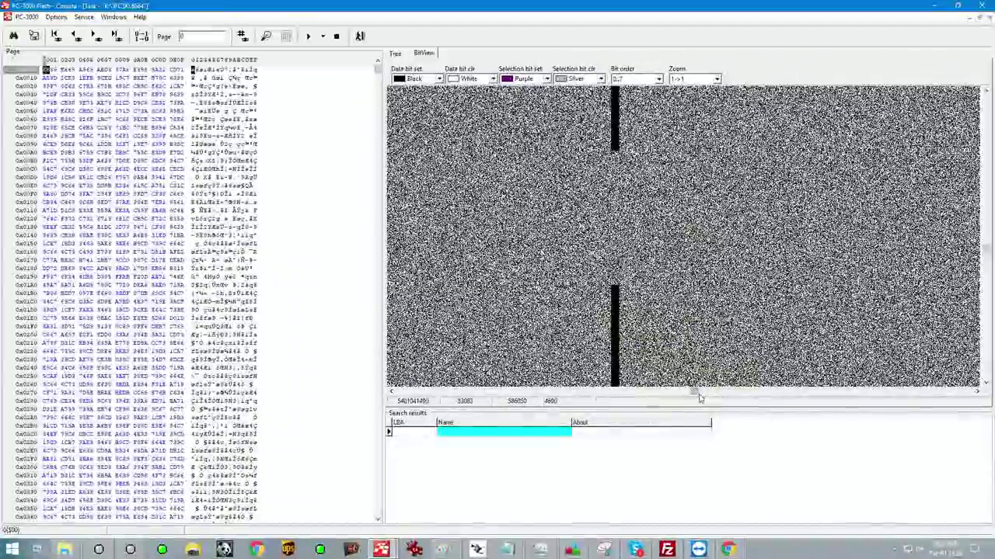
{"action": "left_click_drag", "start_coordinate": [695, 395], "coordinate": [888, 407]}
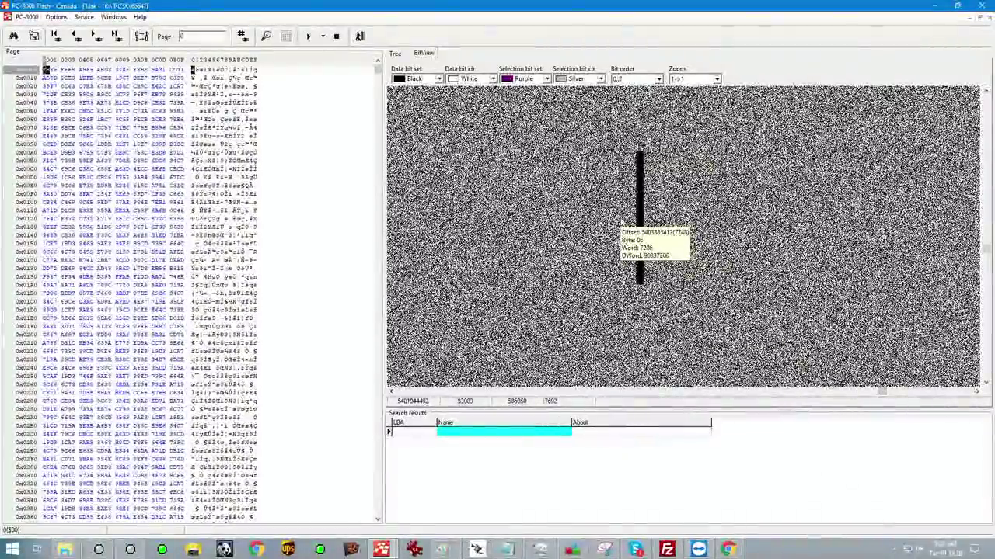
{"action": "left_click_drag", "start_coordinate": [879, 394], "coordinate": [392, 391]}
{"action": "mouse_move", "coordinate": [805, 113]}
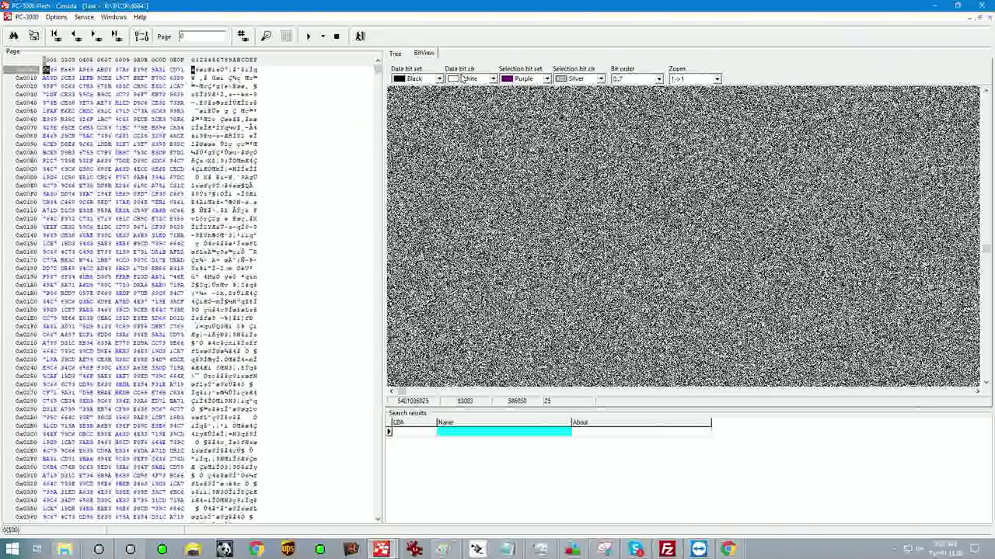
{"action": "mouse_move", "coordinate": [448, 99]}
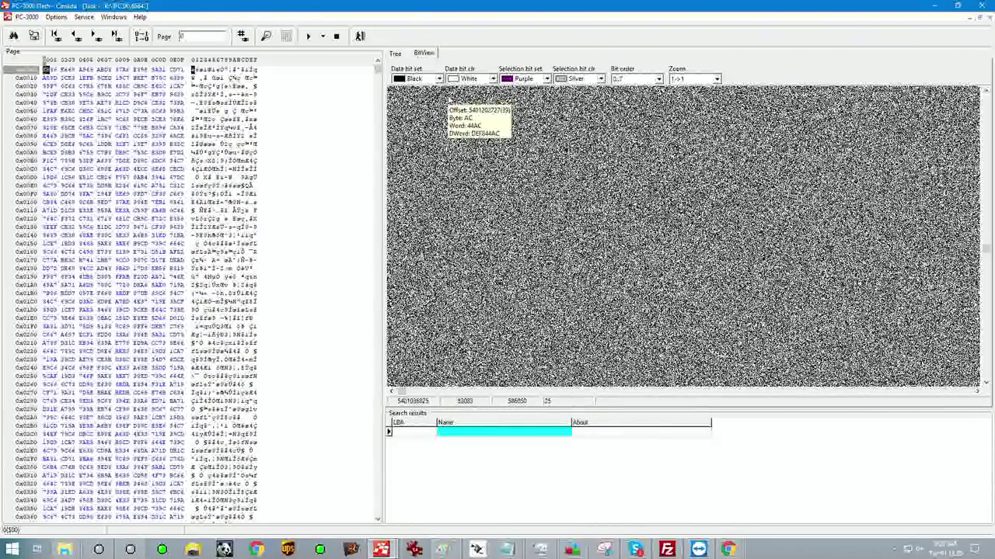
{"action": "left_click", "coordinate": [397, 53]}
{"action": "left_click", "coordinate": [432, 54]}
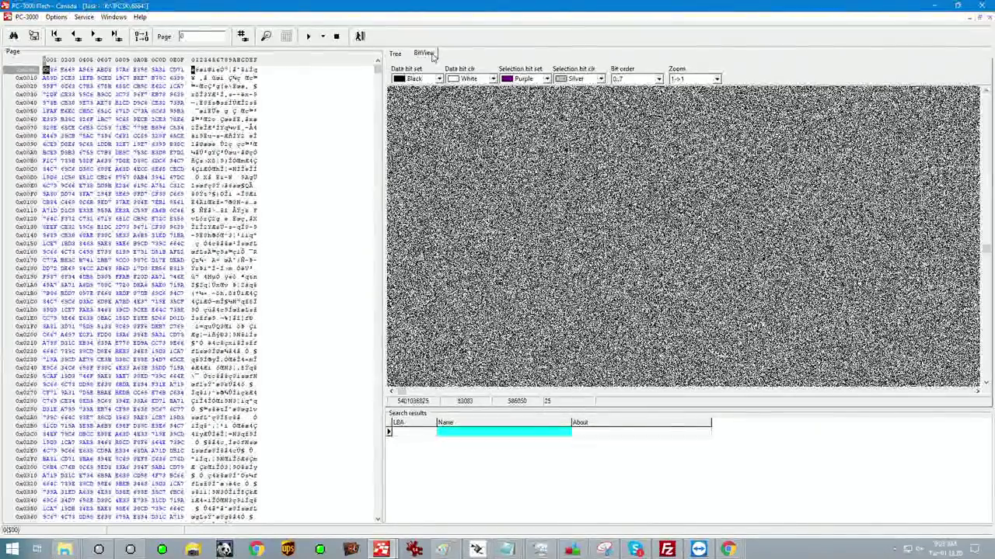
{"action": "mouse_move", "coordinate": [512, 170]}
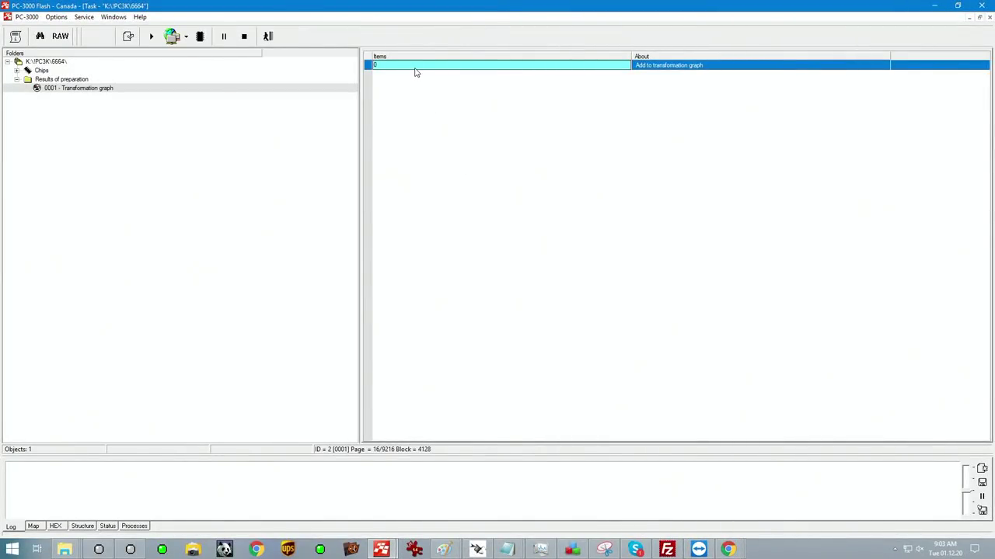
Step: Start Bad bytes cutting (033) on the transformation graph's source item, using Searching Bad Bytes based on BitMap
{"action": "right_click", "coordinate": [415, 73]}
{"action": "mouse_move", "coordinate": [539, 240]}
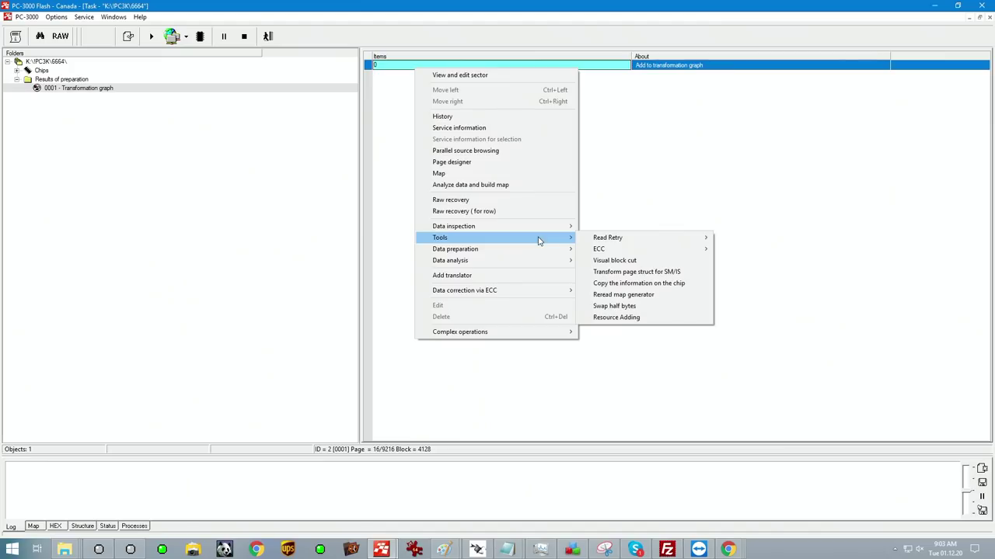
{"action": "mouse_move", "coordinate": [568, 268]}
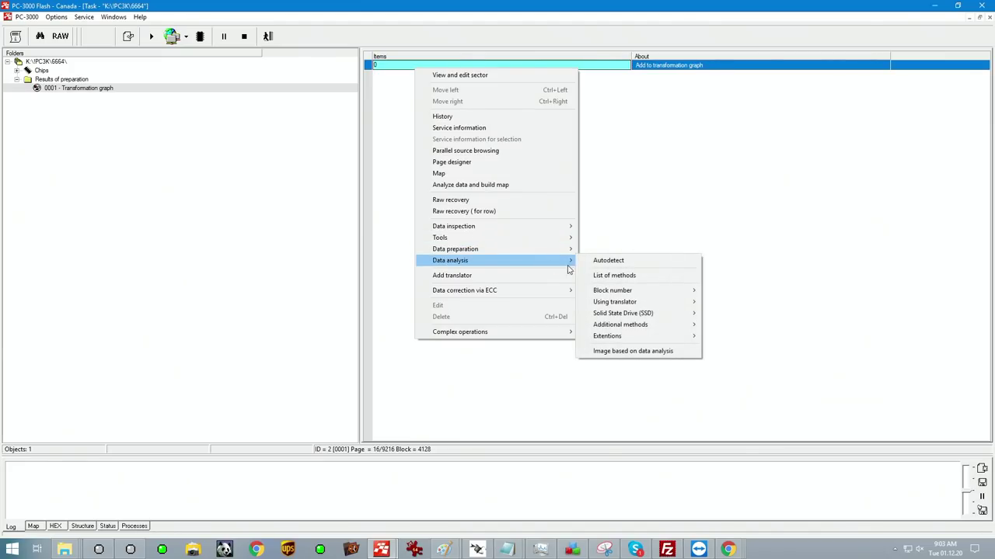
{"action": "mouse_move", "coordinate": [672, 334]}
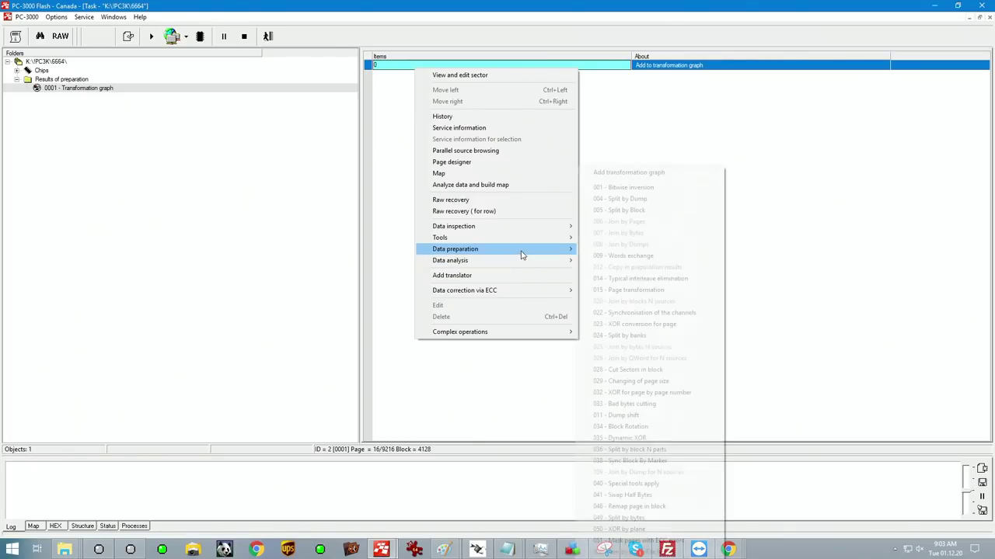
{"action": "left_click", "coordinate": [628, 404]}
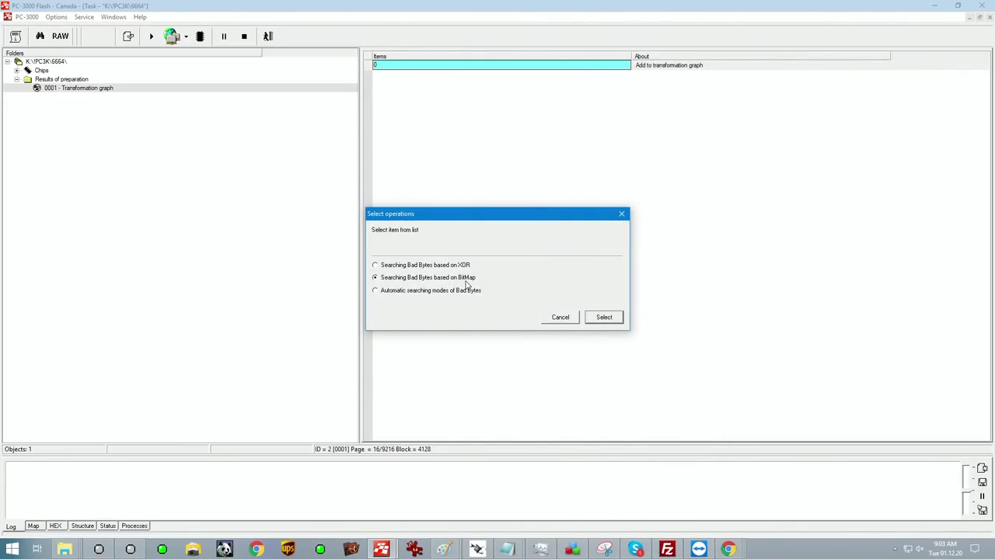
{"action": "left_click", "coordinate": [604, 317]}
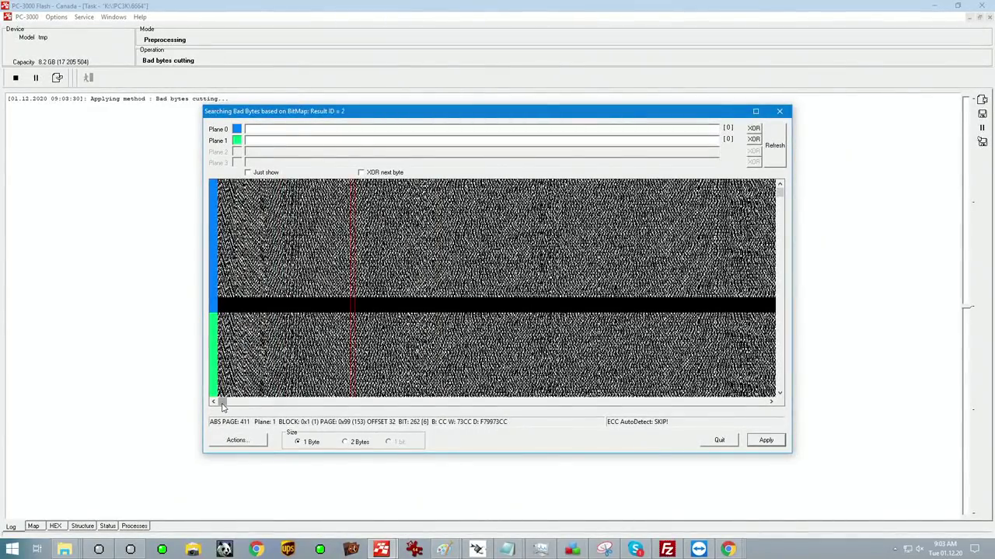
Step: Mark bad bytes 924, 925, 1500, 1501, 1930 and 1931 in Plane 0, and 4744 and 4745 in Plane 1
{"action": "left_click_drag", "start_coordinate": [223, 404], "coordinate": [274, 411]}
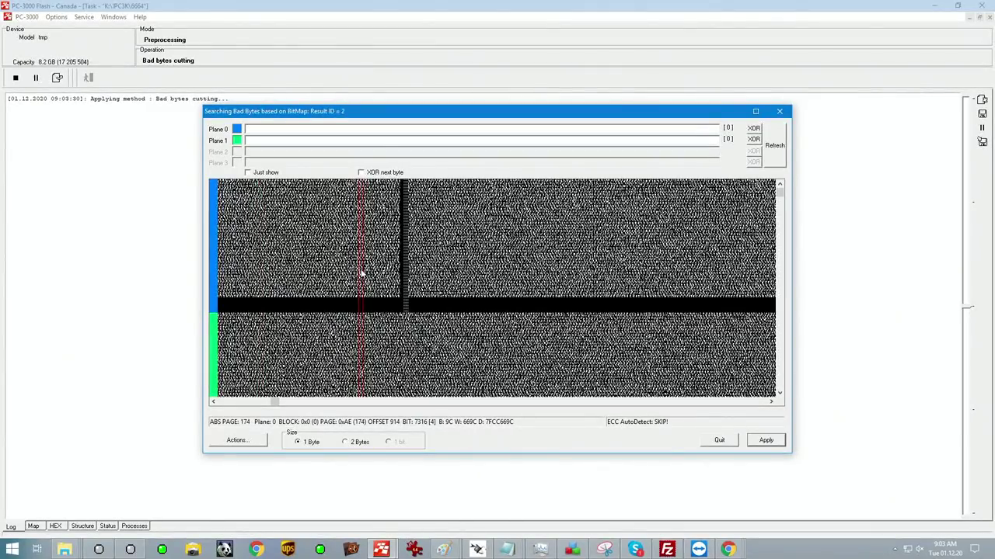
{"action": "left_click", "coordinate": [402, 262]}
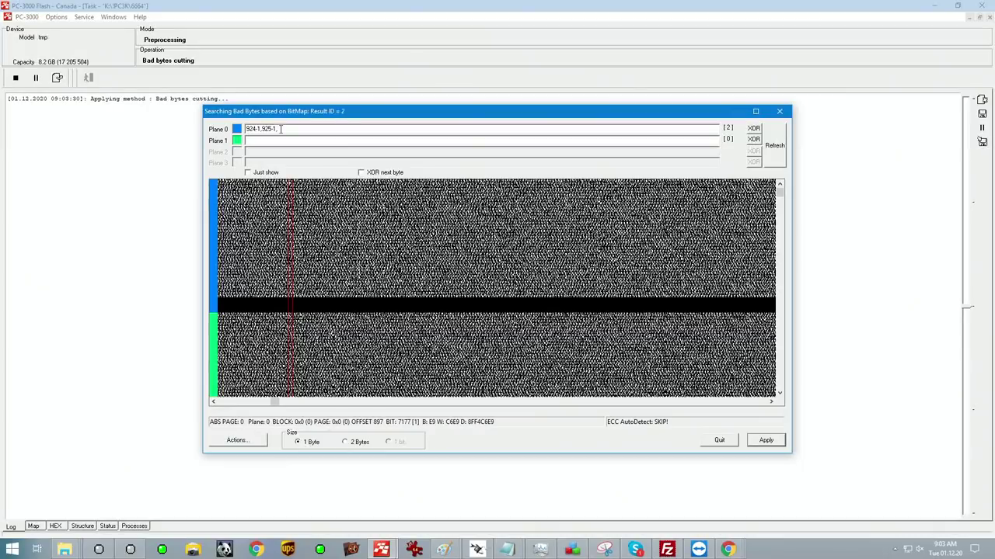
{"action": "left_click_drag", "start_coordinate": [275, 402], "coordinate": [312, 405]}
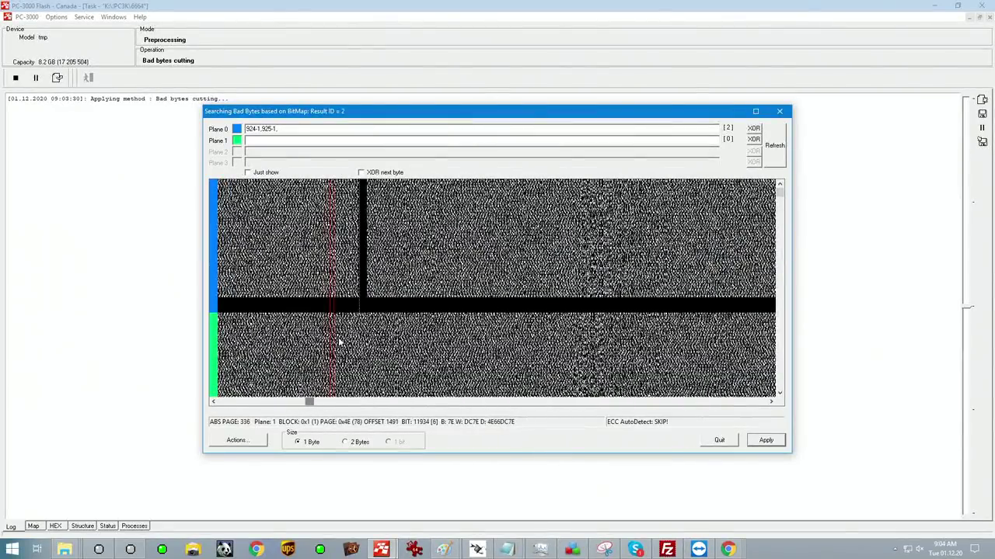
{"action": "left_click", "coordinate": [359, 266]}
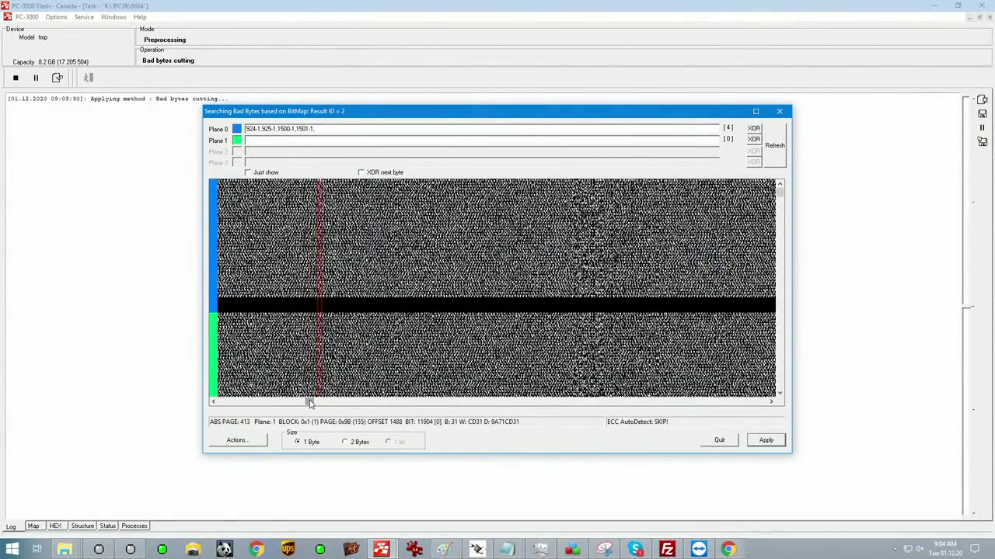
{"action": "left_click_drag", "start_coordinate": [309, 404], "coordinate": [507, 405]}
{"action": "left_click", "coordinate": [436, 283]}
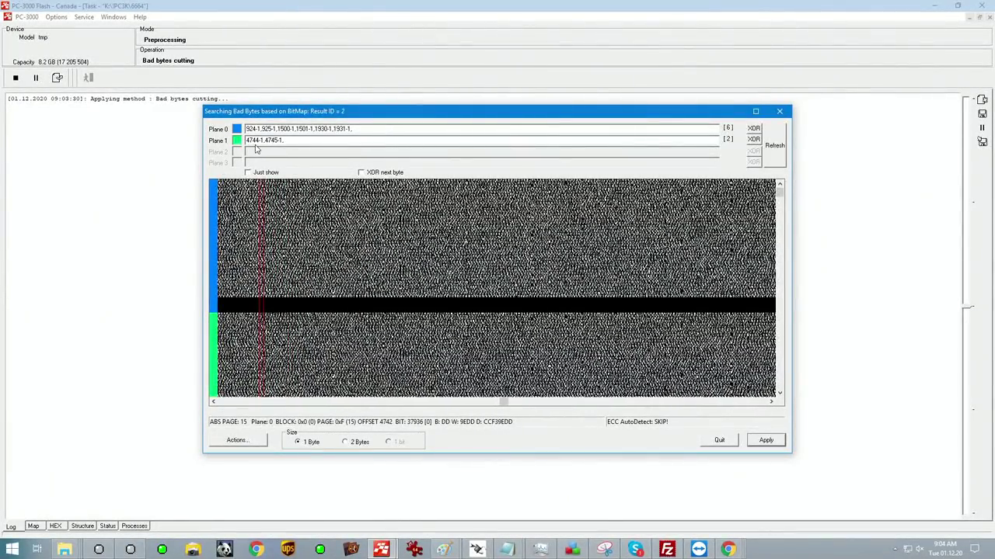
Step: Mark bad bytes 7752 and 7753 in Plane 0 and 9012 and 9013 in Plane 1, and apply the cutting
{"action": "left_click_drag", "start_coordinate": [505, 404], "coordinate": [679, 407]}
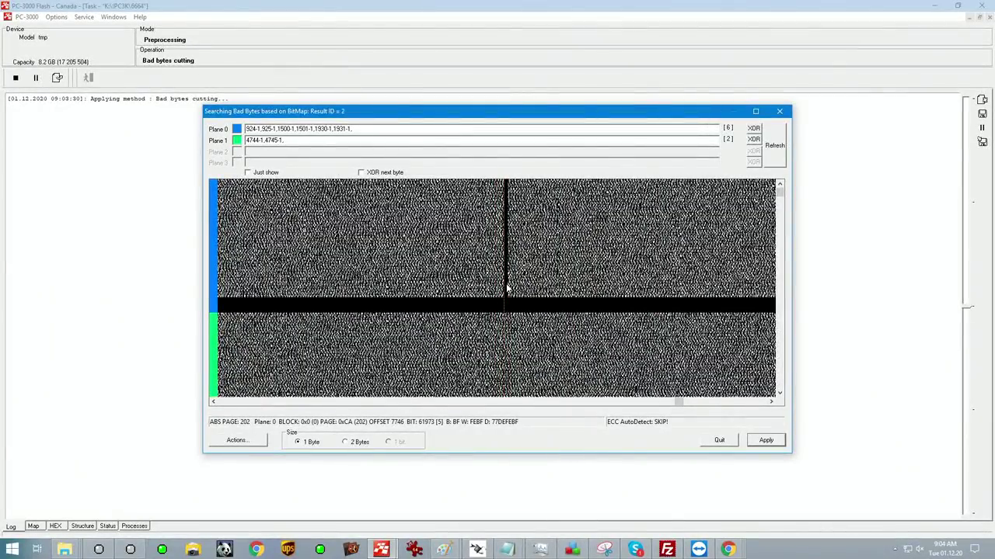
{"action": "left_click", "coordinate": [509, 290]}
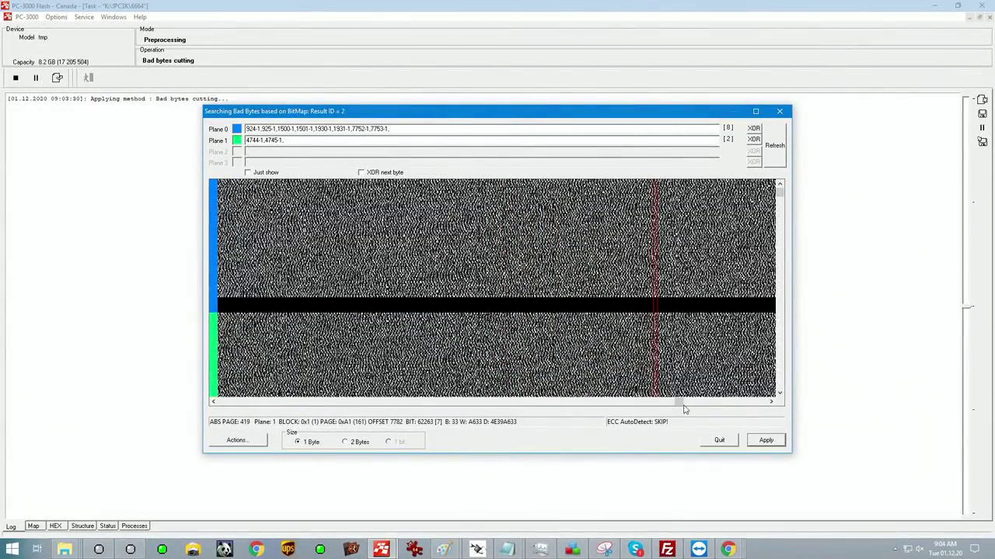
{"action": "left_click_drag", "start_coordinate": [678, 405], "coordinate": [756, 403]}
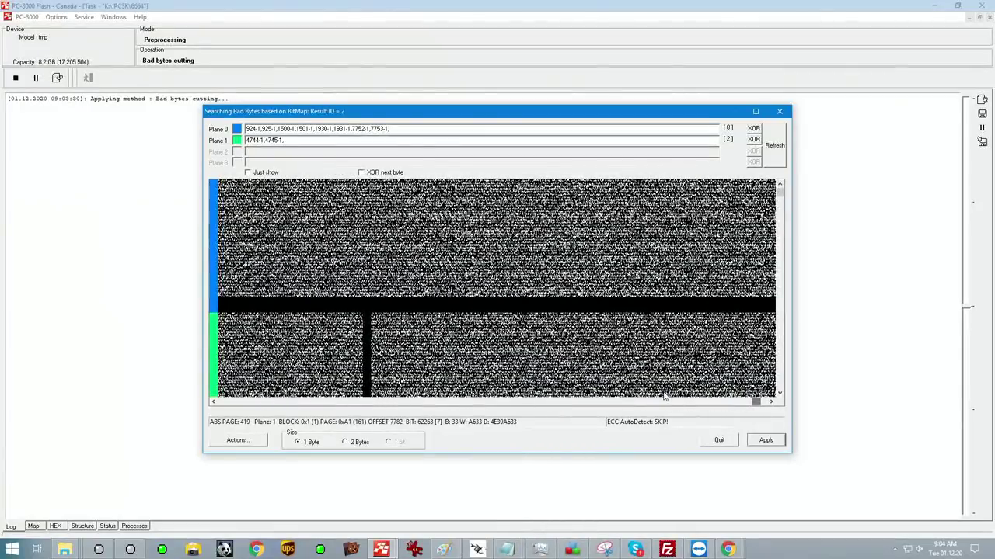
{"action": "left_click", "coordinate": [367, 364]}
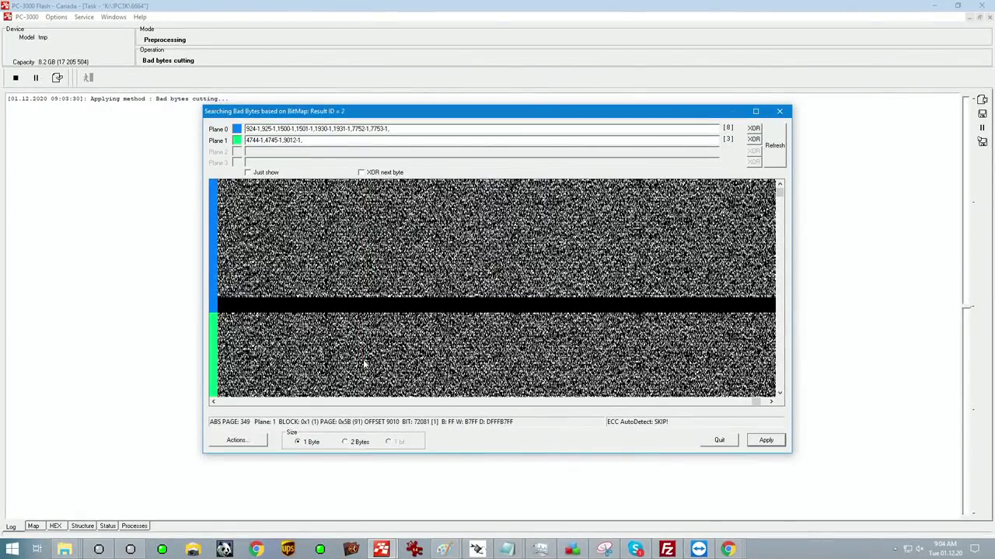
{"action": "left_click_drag", "start_coordinate": [758, 403], "coordinate": [783, 407]}
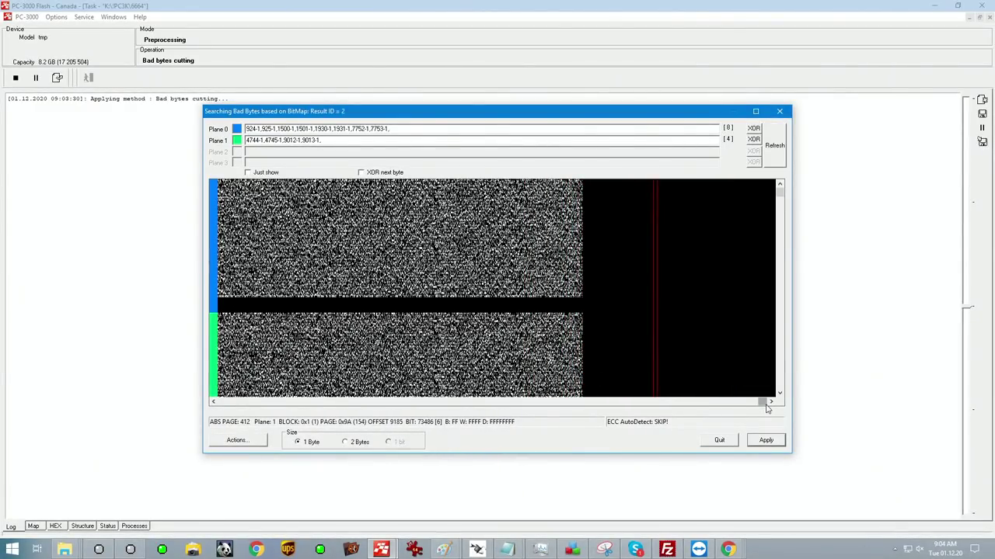
{"action": "mouse_move", "coordinate": [764, 401]}
{"action": "left_mouse_down"}
{"action": "mouse_move", "coordinate": [232, 405]}
{"action": "mouse_move", "coordinate": [573, 412]}
{"action": "mouse_move", "coordinate": [761, 402]}
{"action": "left_mouse_up"}
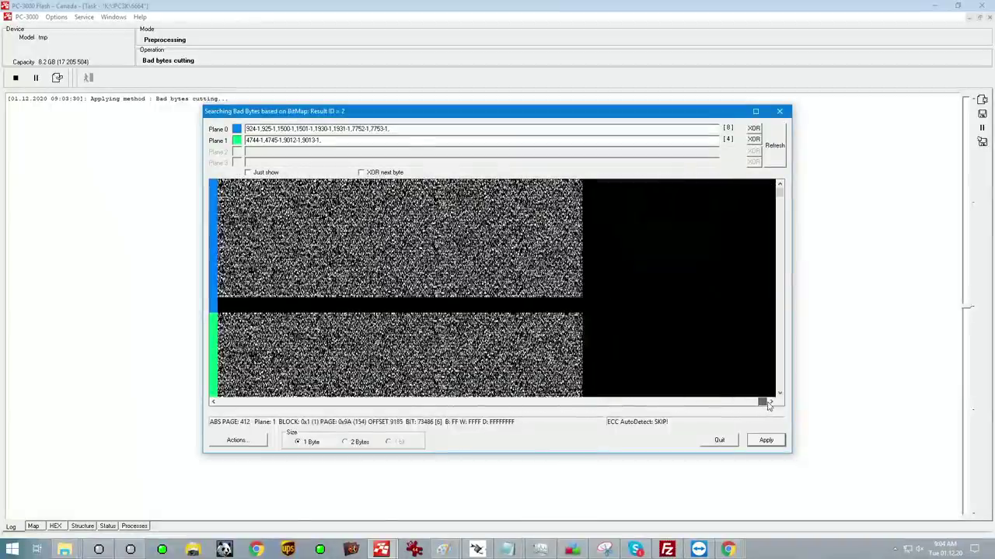
{"action": "left_click", "coordinate": [766, 442]}
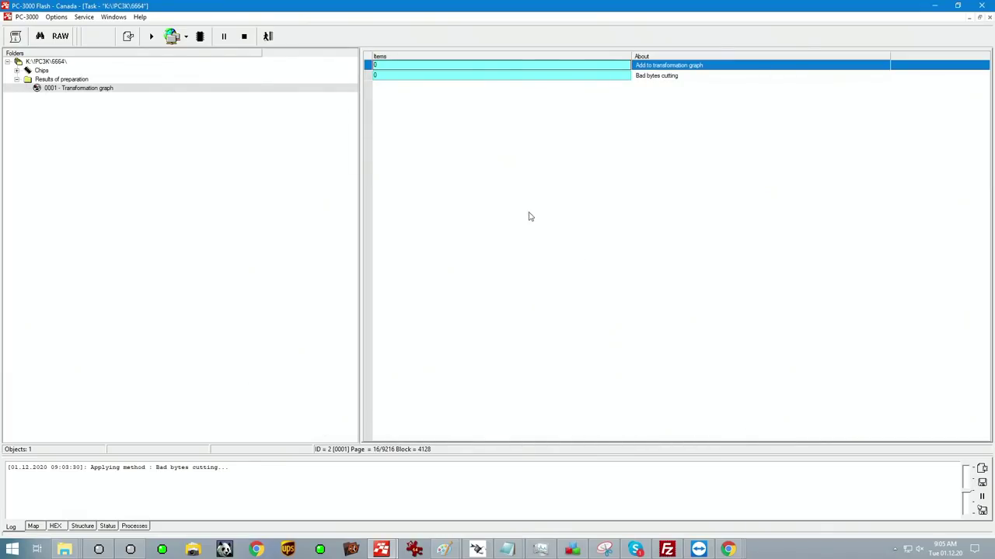
Step: Open the Bad bytes cutting result in Page designer and check its bitmap for remaining bad columns
{"action": "right_click", "coordinate": [466, 78]}
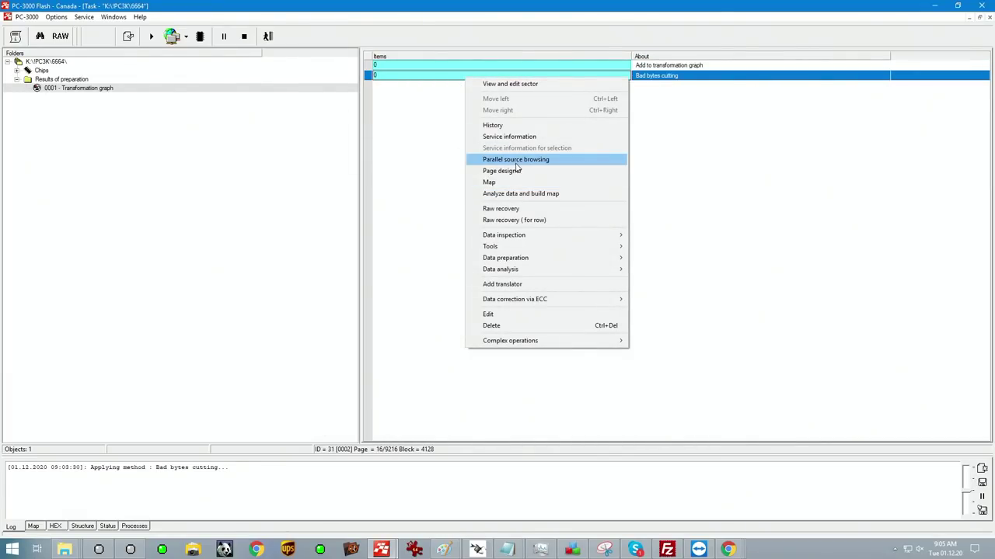
{"action": "left_click", "coordinate": [522, 172]}
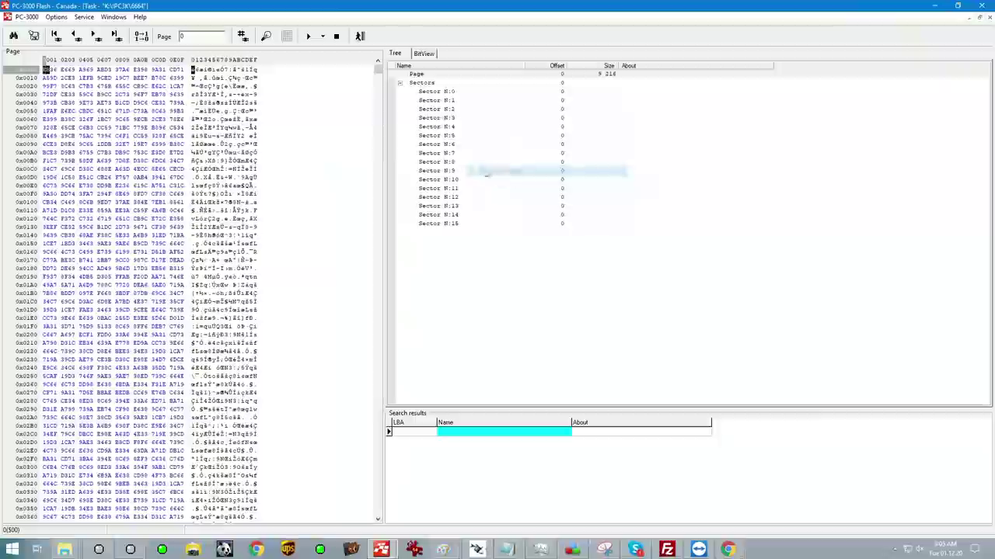
{"action": "left_click", "coordinate": [424, 53]}
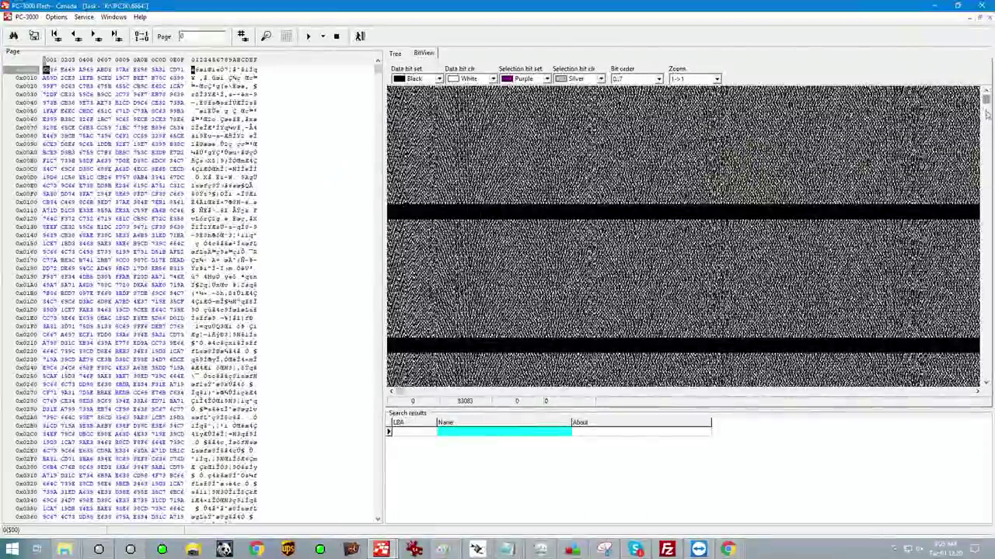
{"action": "left_click_drag", "start_coordinate": [400, 392], "coordinate": [863, 393]}
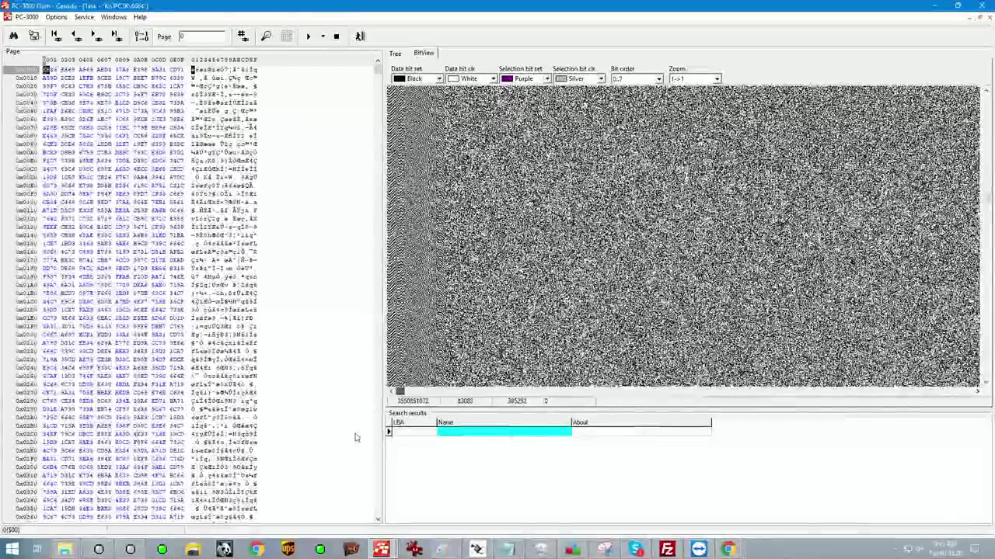
{"action": "mouse_move", "coordinate": [534, 222]}
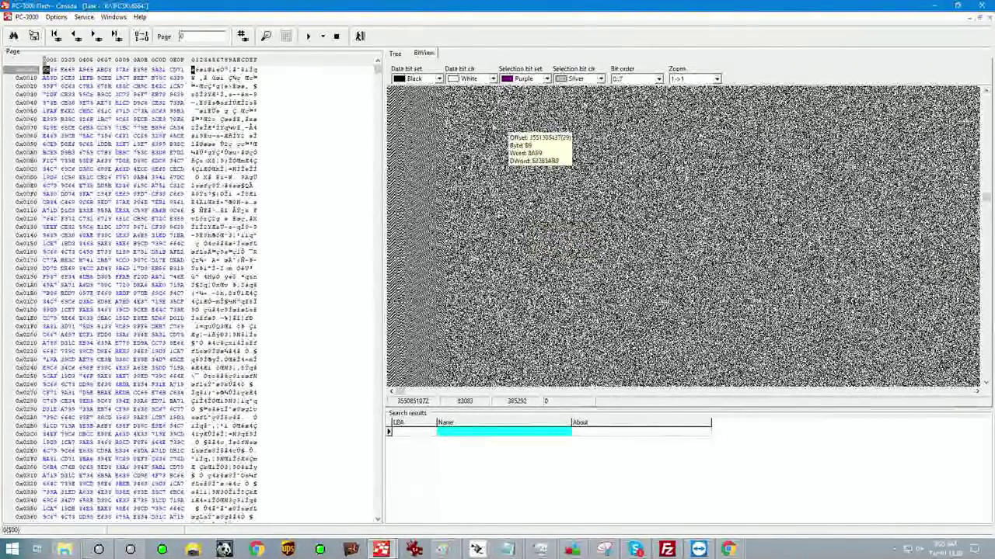
{"action": "mouse_move", "coordinate": [516, 281]}
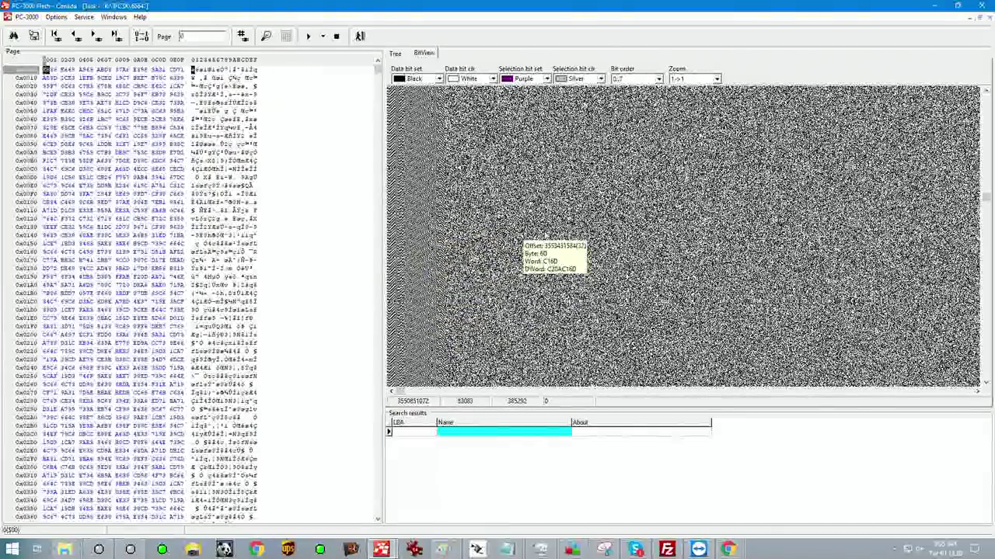
{"action": "left_click", "coordinate": [422, 392]}
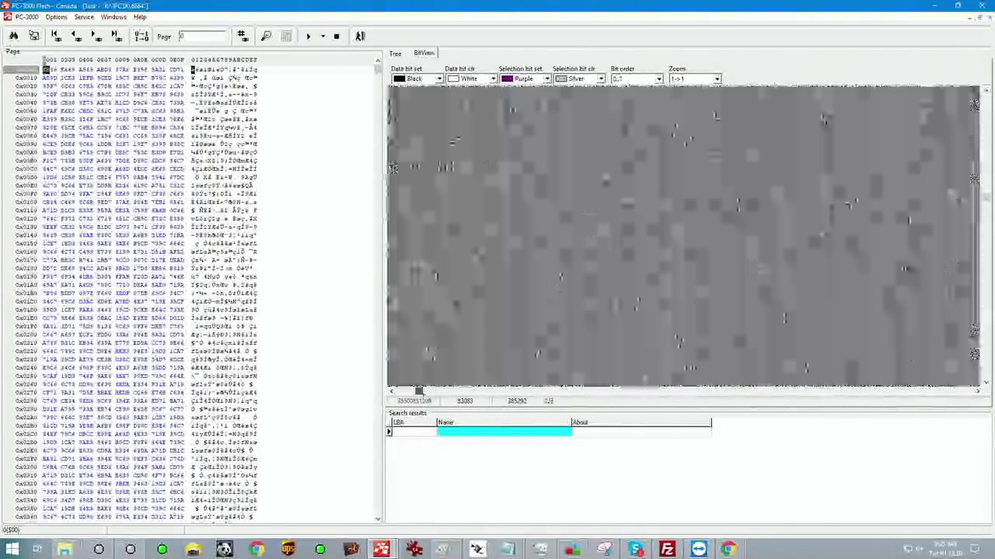
{"action": "left_click", "coordinate": [396, 53]}
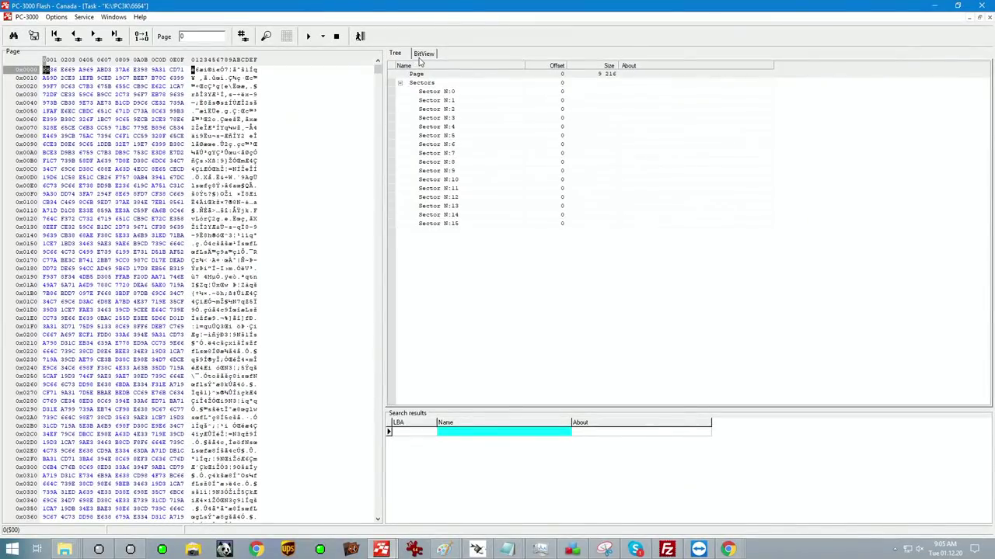
{"action": "left_click", "coordinate": [423, 52]}
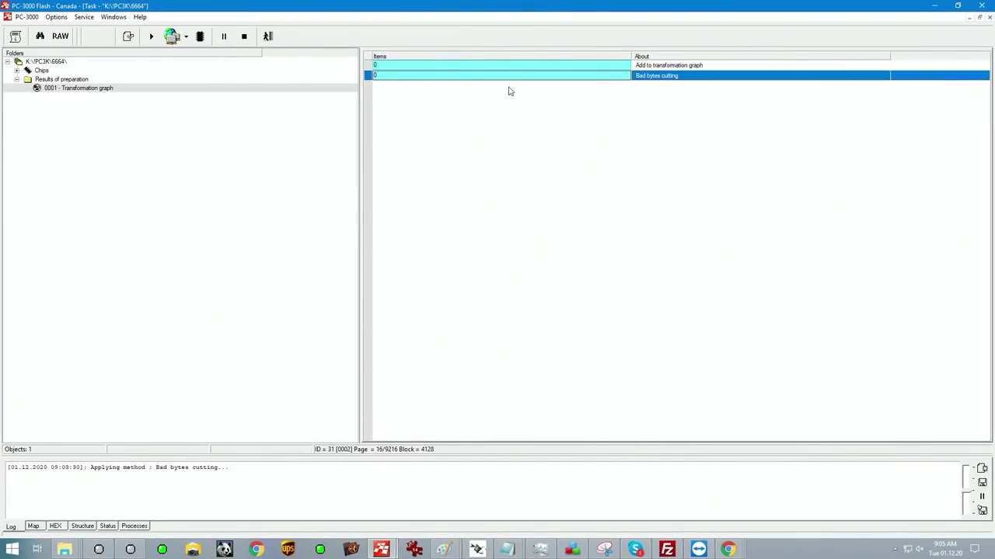
{"action": "right_click", "coordinate": [512, 76]}
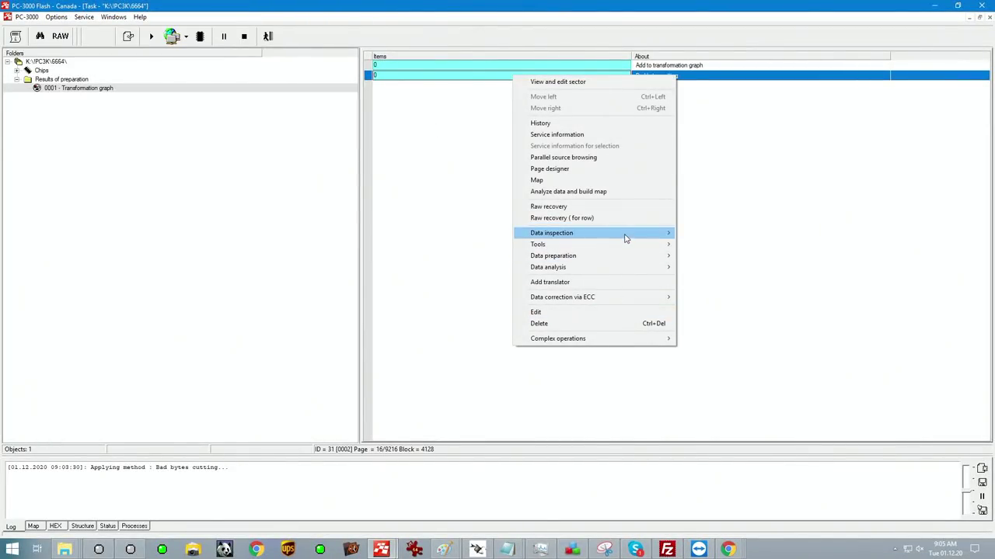
{"action": "mouse_move", "coordinate": [628, 239]}
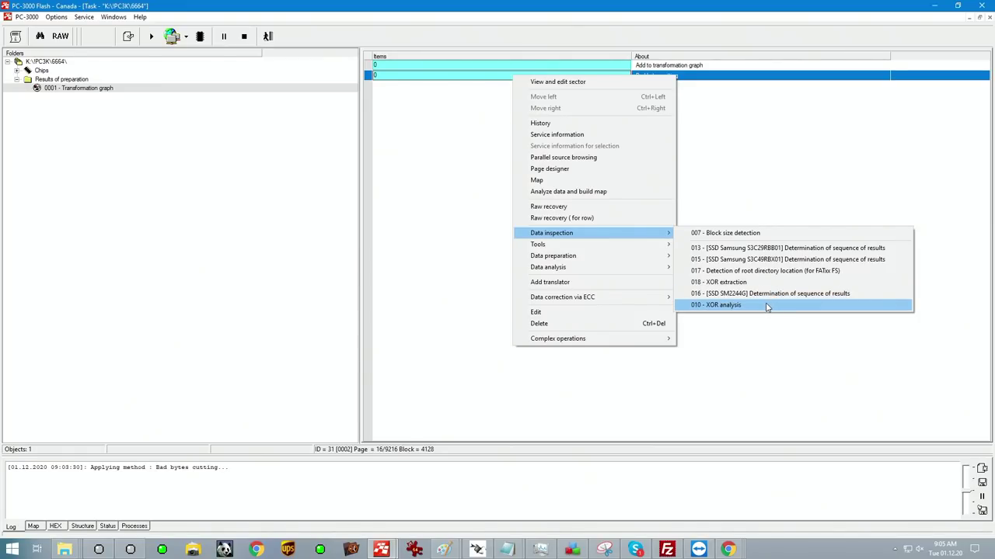
{"action": "left_click", "coordinate": [764, 371]}
Step: Run ECC autodetection on the Bad bytes cutting result and return to the graph without executing the data correction
{"action": "right_click", "coordinate": [529, 82]}
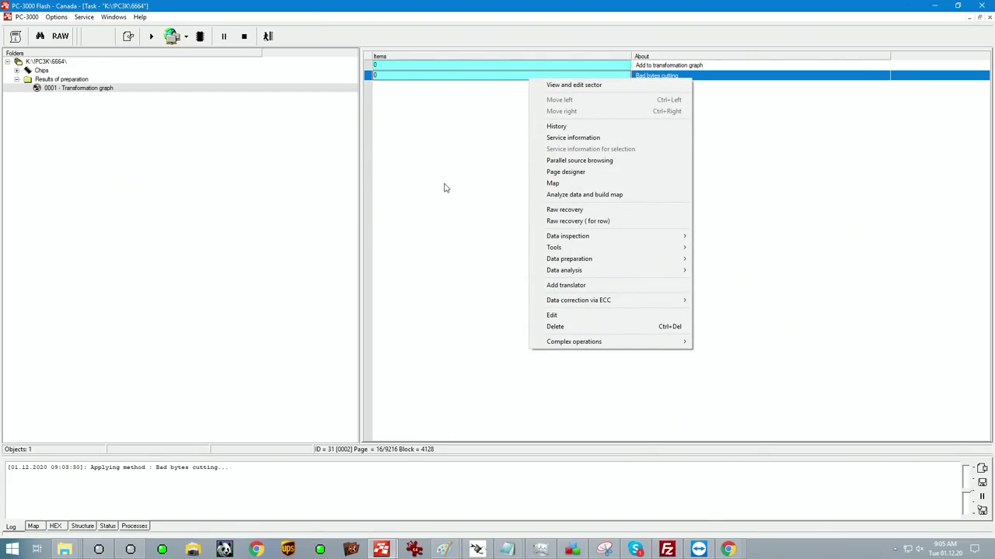
{"action": "mouse_move", "coordinate": [614, 305]}
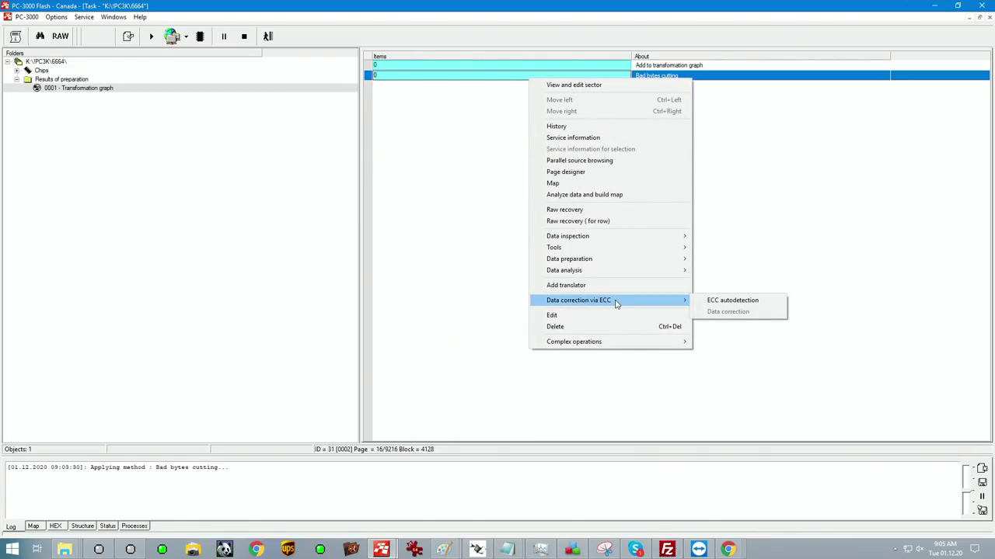
{"action": "left_click", "coordinate": [734, 304]}
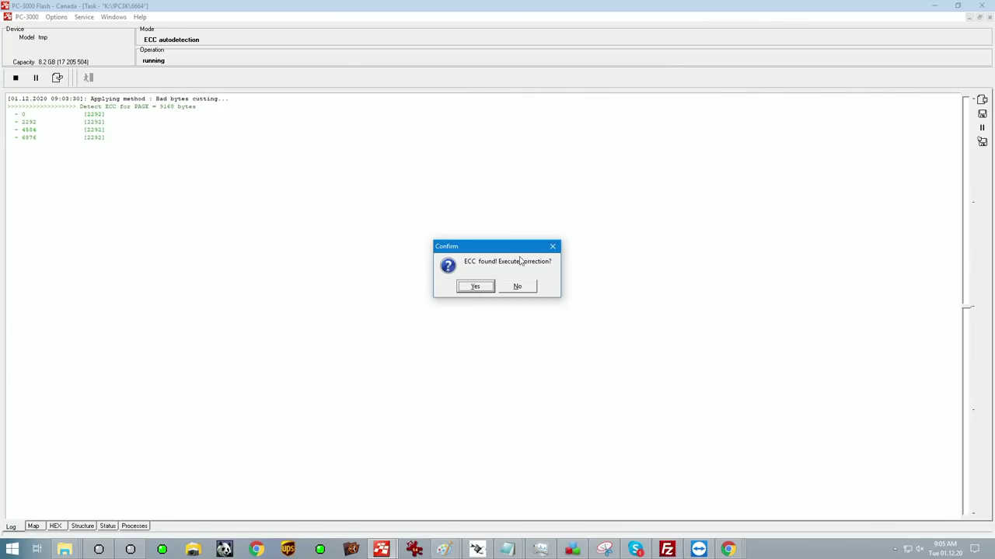
{"action": "left_click", "coordinate": [484, 292]}
{"action": "left_click", "coordinate": [515, 289]}
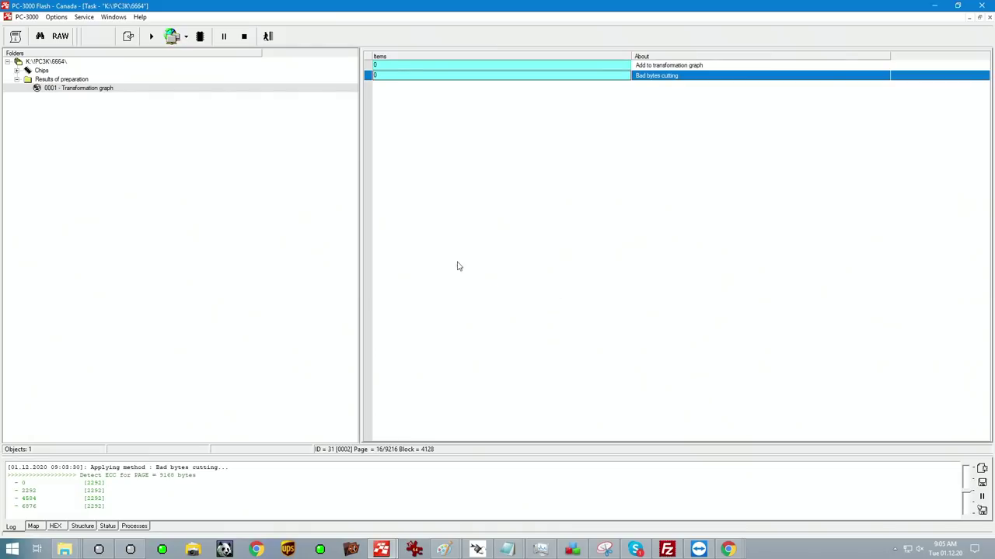
Step: Run XOR analysis (010) on the Bad bytes cutting result with both listed XORs, break with the most probable XOR and execute its transformation
{"action": "right_click", "coordinate": [491, 83]}
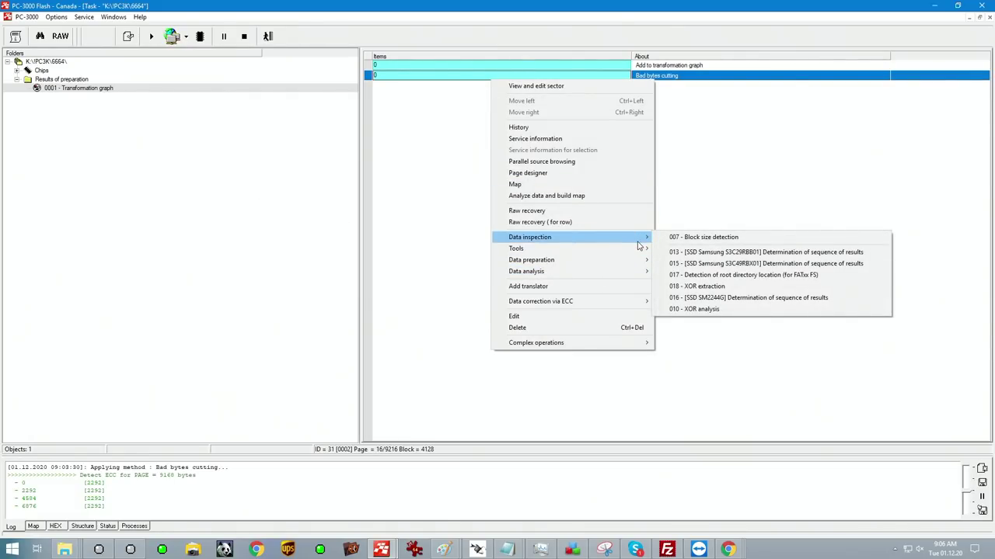
{"action": "left_click", "coordinate": [719, 309]}
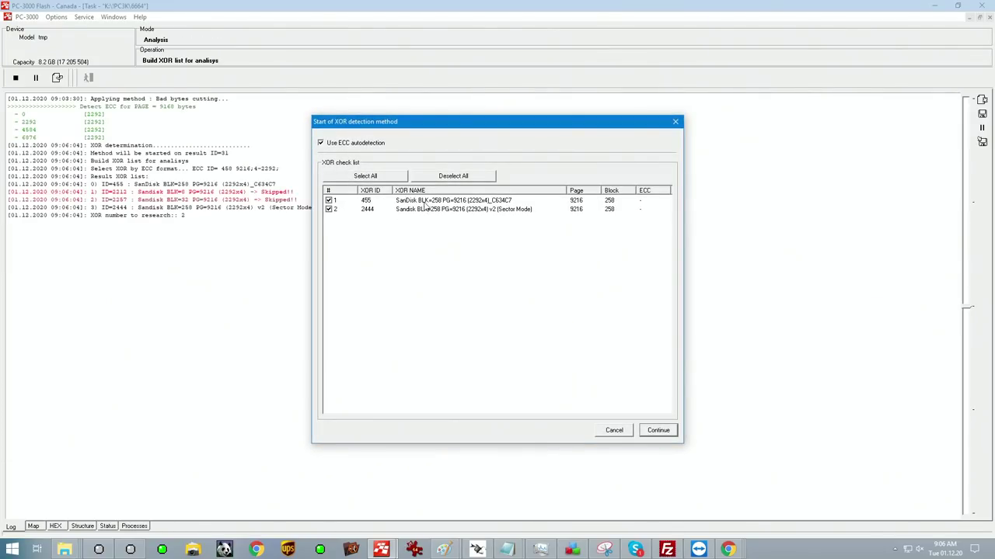
{"action": "key", "text": "Return"}
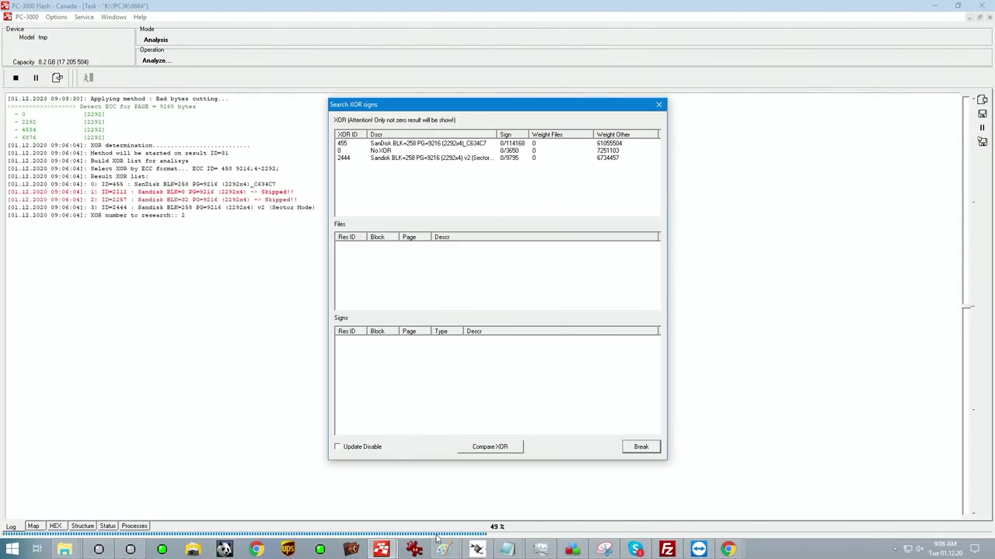
{"action": "left_click", "coordinate": [641, 447]}
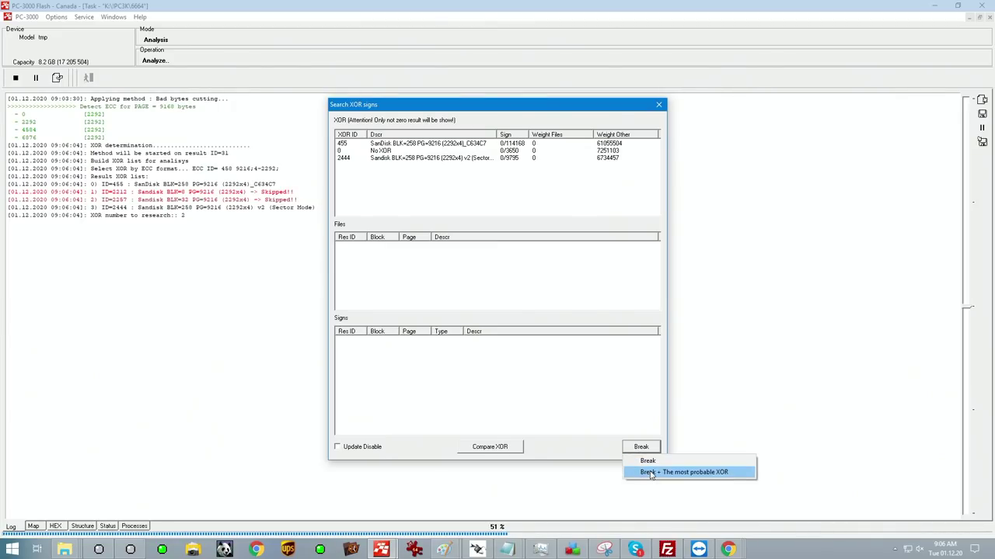
{"action": "left_click", "coordinate": [647, 472]}
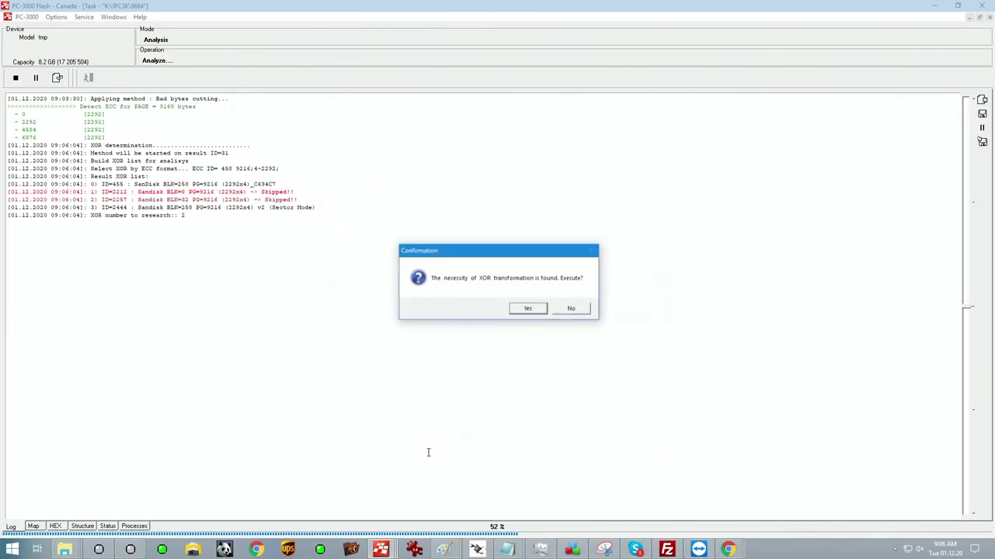
{"action": "left_click", "coordinate": [543, 311]}
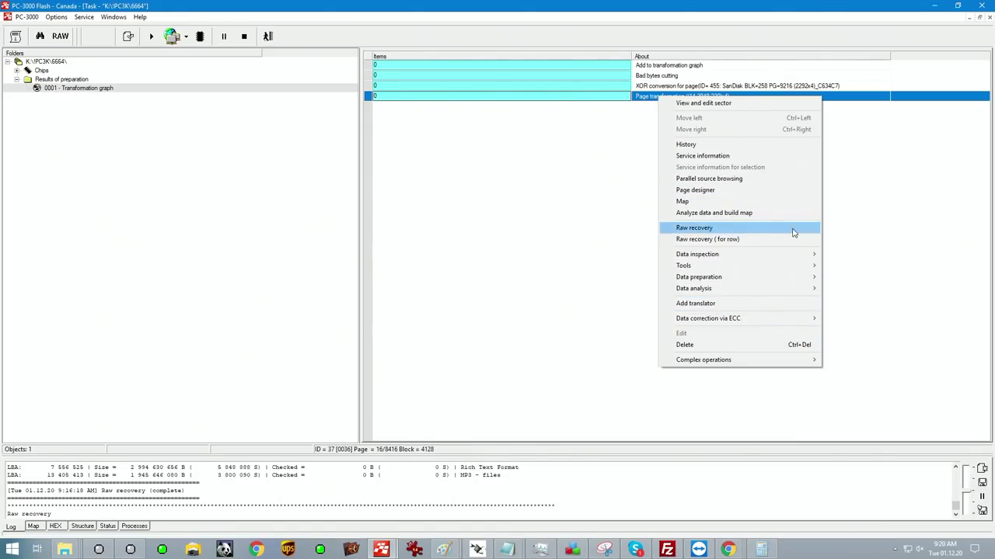
Step: Apply Split by Block (005) to the Page transformation result with a block size of 4128 sectors
{"action": "left_click", "coordinate": [644, 104]}
{"action": "key", "text": "Up"}
{"action": "left_click", "coordinate": [644, 98]}
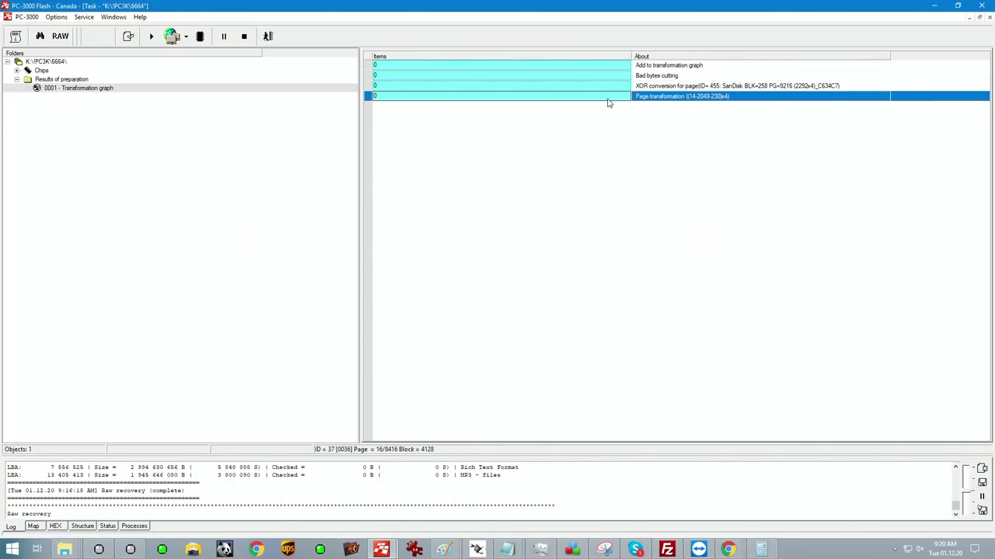
{"action": "right_click", "coordinate": [680, 100]}
{"action": "mouse_move", "coordinate": [814, 266]}
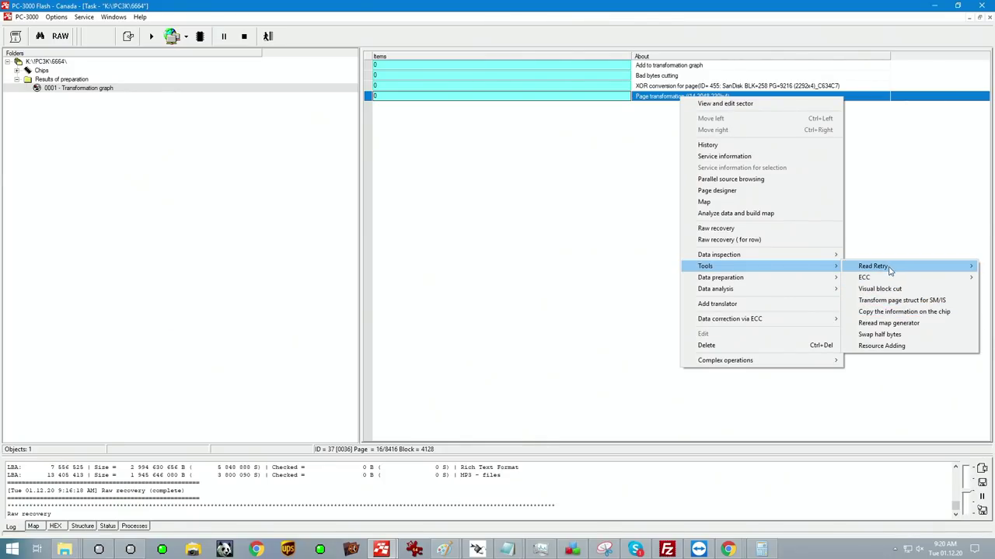
{"action": "mouse_move", "coordinate": [736, 278]}
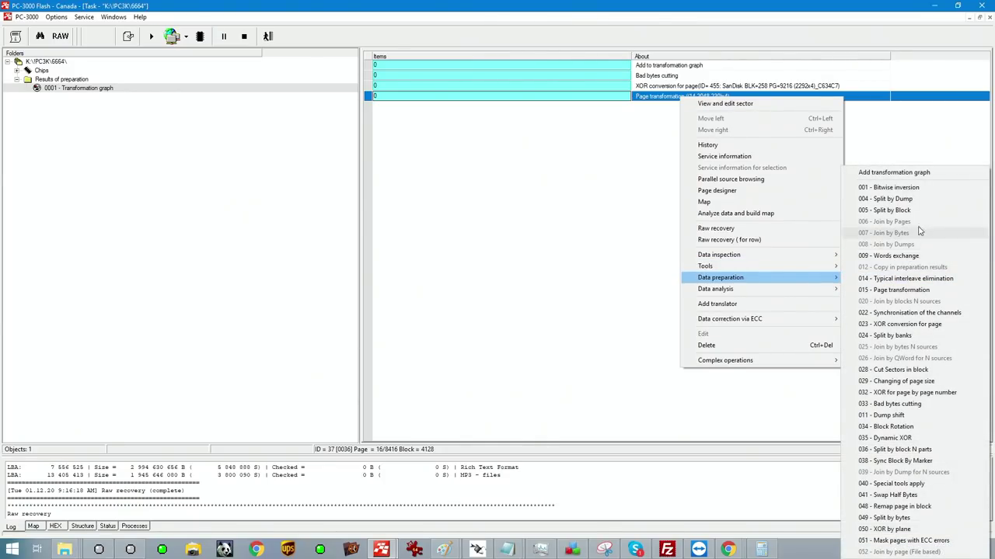
{"action": "left_click", "coordinate": [894, 210]}
{"action": "left_click", "coordinate": [585, 299]}
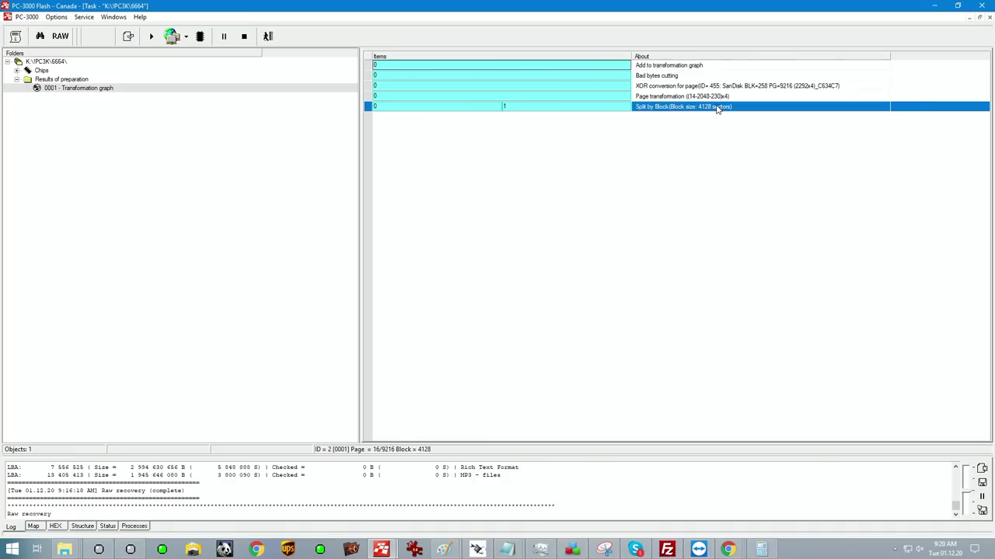
Step: Select both Split by Block results and compare their service information side by side
{"action": "left_click", "coordinate": [445, 105]}
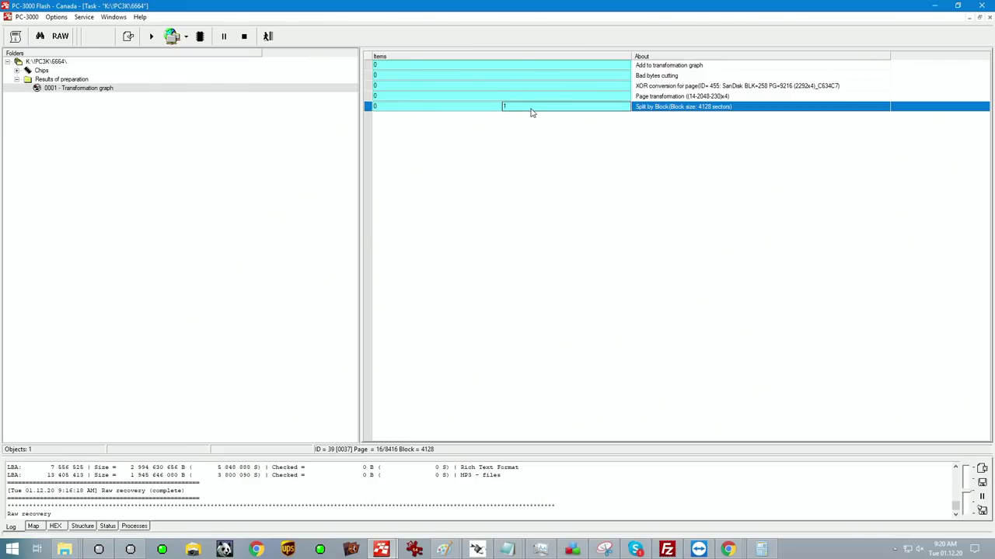
{"action": "right_click", "coordinate": [484, 110]}
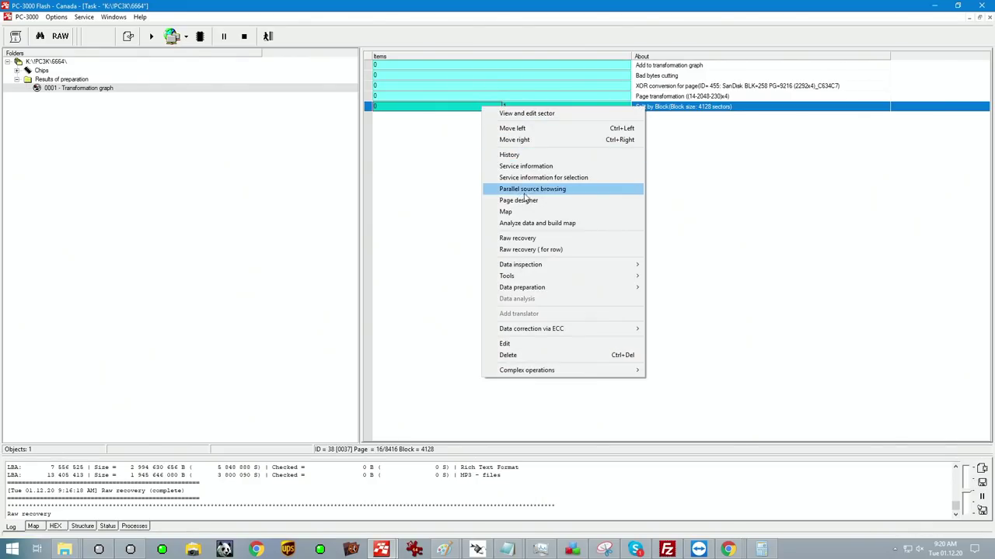
{"action": "left_click", "coordinate": [509, 175]}
{"action": "left_click_drag", "start_coordinate": [491, 70], "coordinate": [490, 188]}
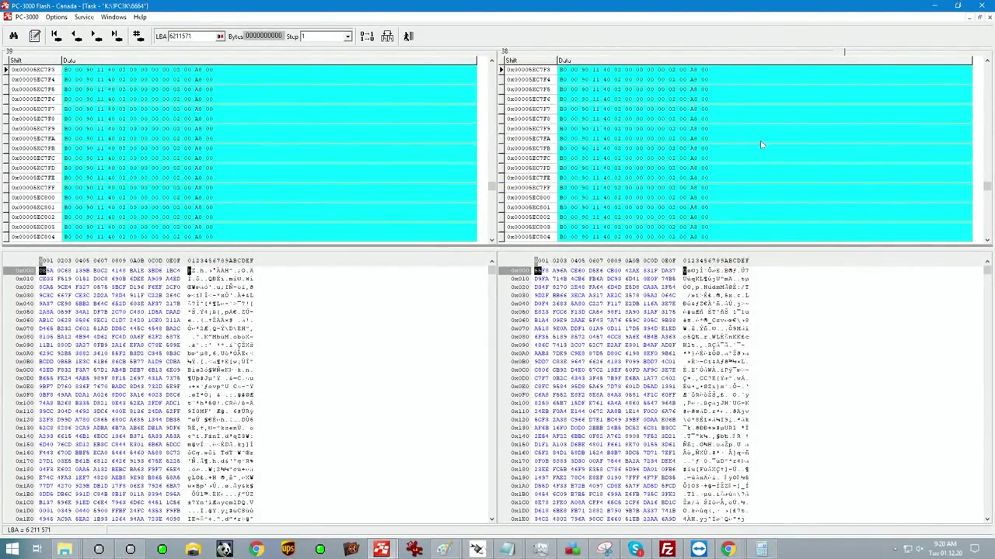
{"action": "left_click", "coordinate": [410, 36]}
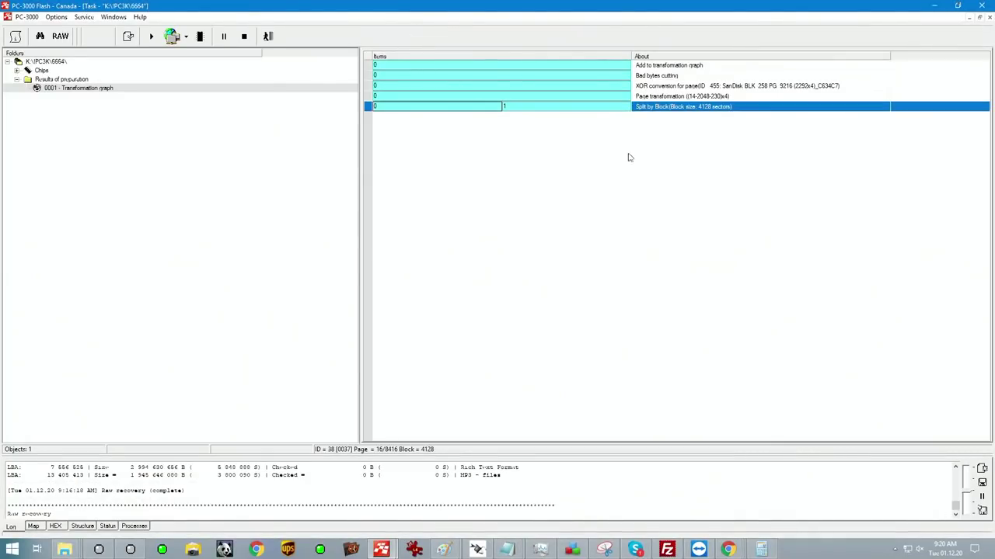
Step: Join the two Split by Block results with Join by Pages (006) at a size of 16 sectors
{"action": "right_click", "coordinate": [525, 110]}
{"action": "left_click", "coordinate": [695, 113]}
{"action": "right_click", "coordinate": [696, 109]}
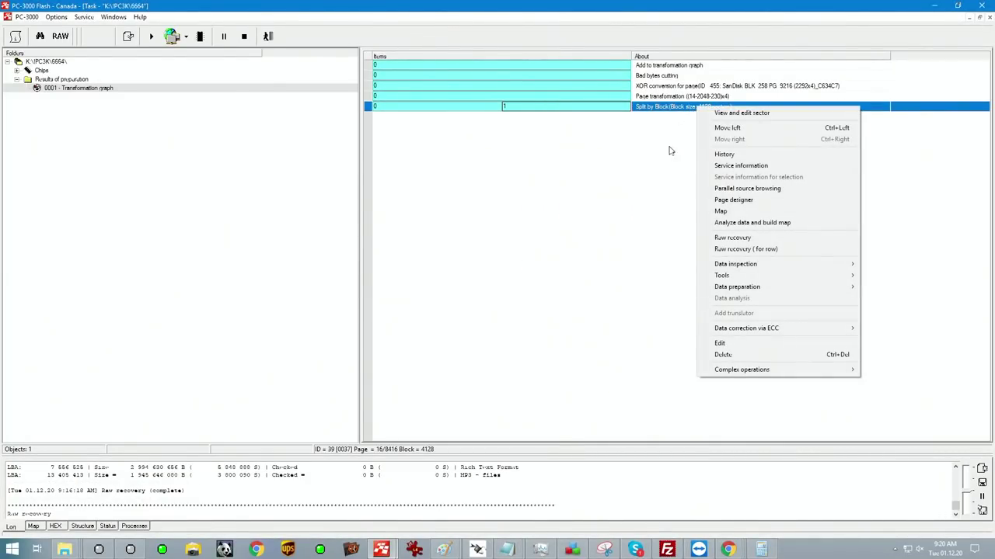
{"action": "mouse_move", "coordinate": [742, 282]}
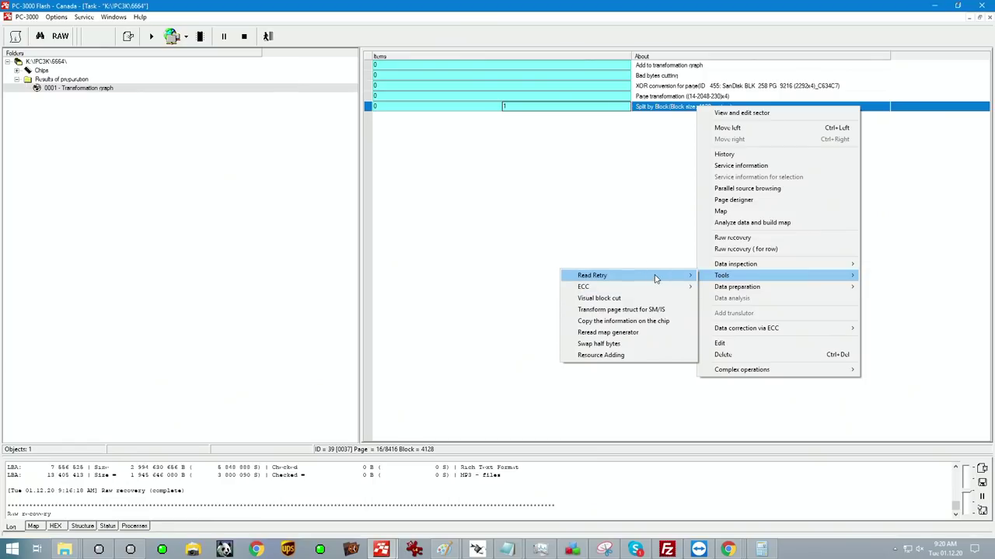
{"action": "left_click", "coordinate": [857, 227]}
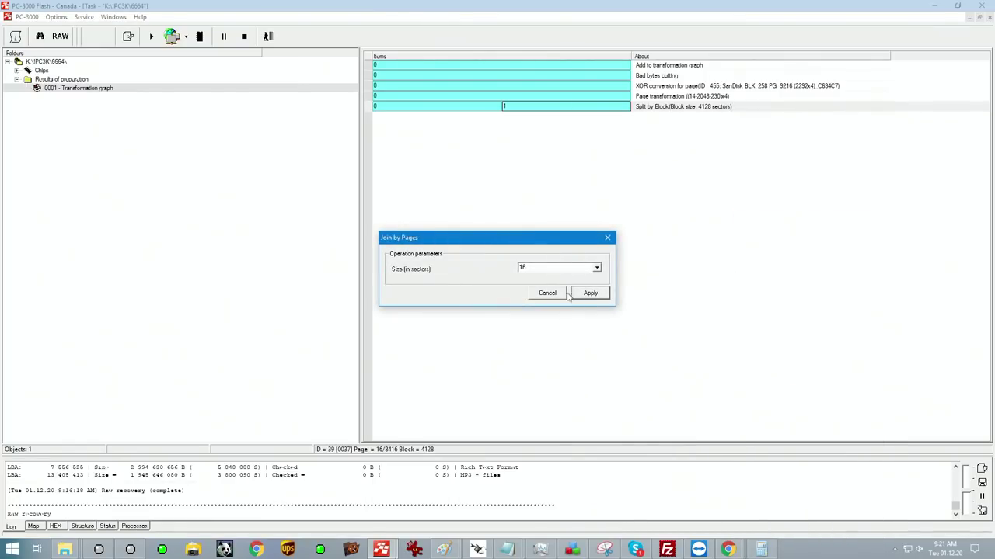
{"action": "left_click", "coordinate": [591, 293]}
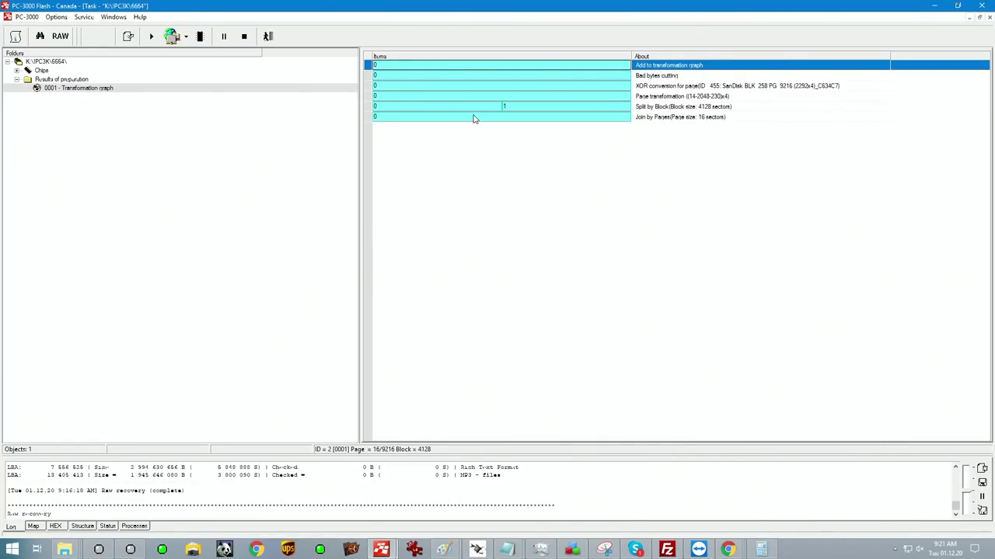
Step: Start a Raw recovery scan on the Join by Pages result and stop it early to list the structures found
{"action": "right_click", "coordinate": [474, 118]}
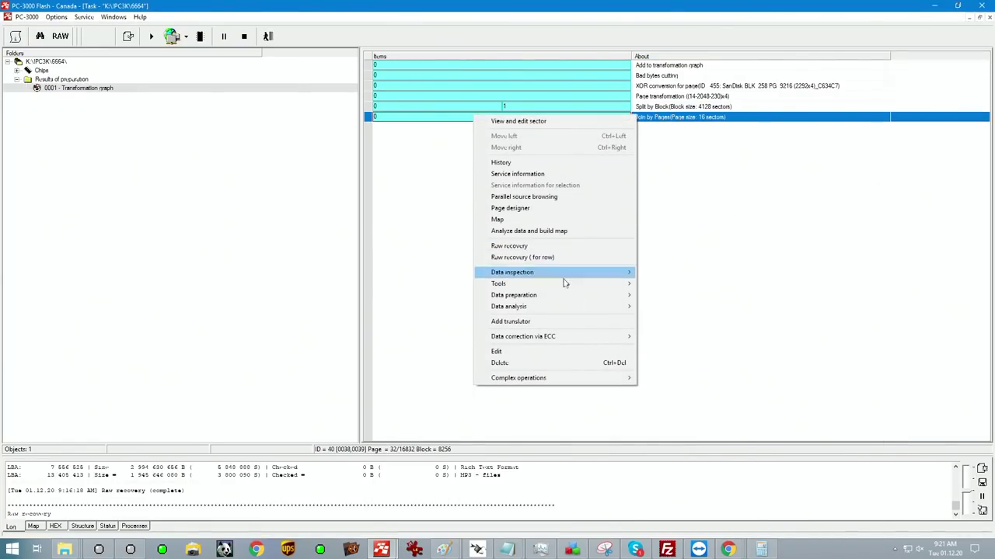
{"action": "left_click", "coordinate": [550, 247]}
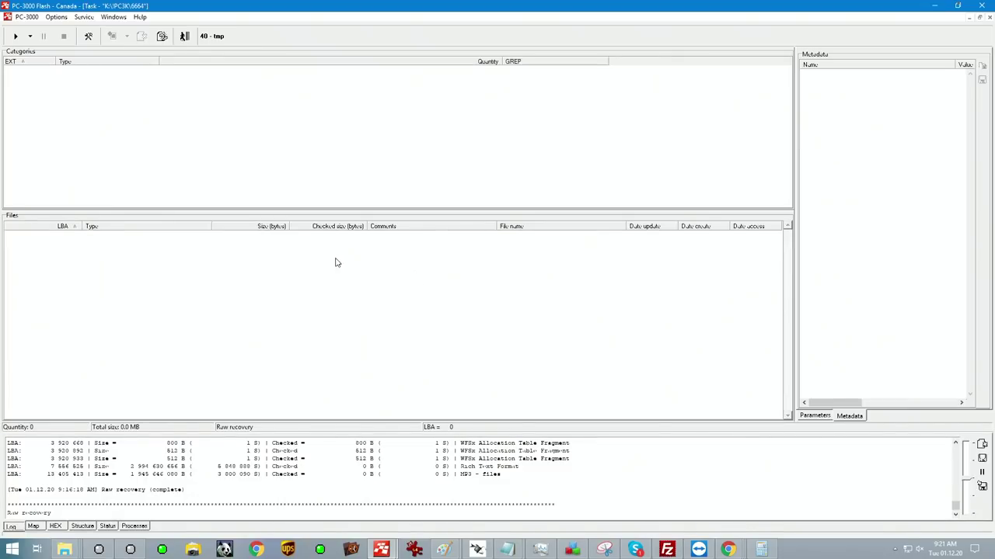
{"action": "left_click", "coordinate": [15, 36]}
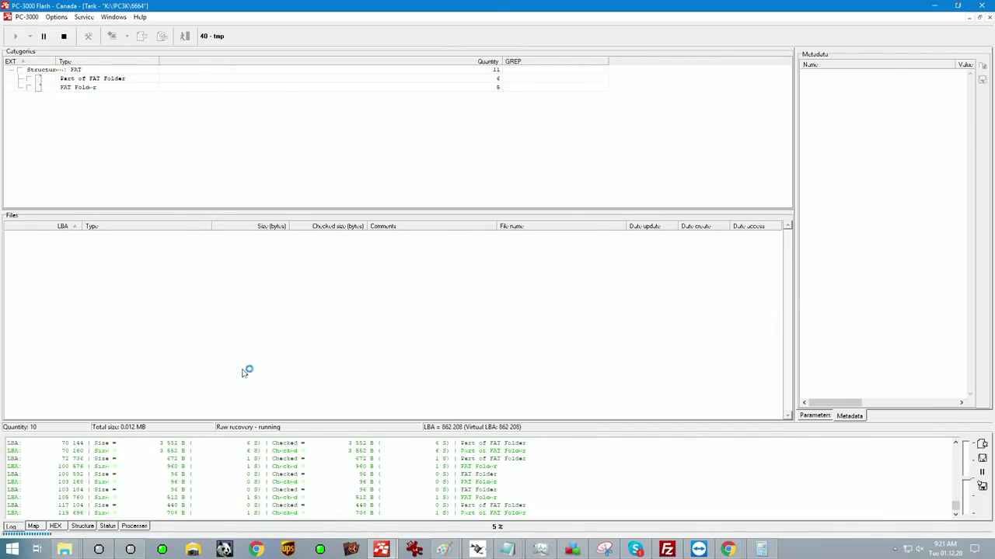
{"action": "left_click", "coordinate": [64, 36]}
{"action": "left_click", "coordinate": [185, 36]}
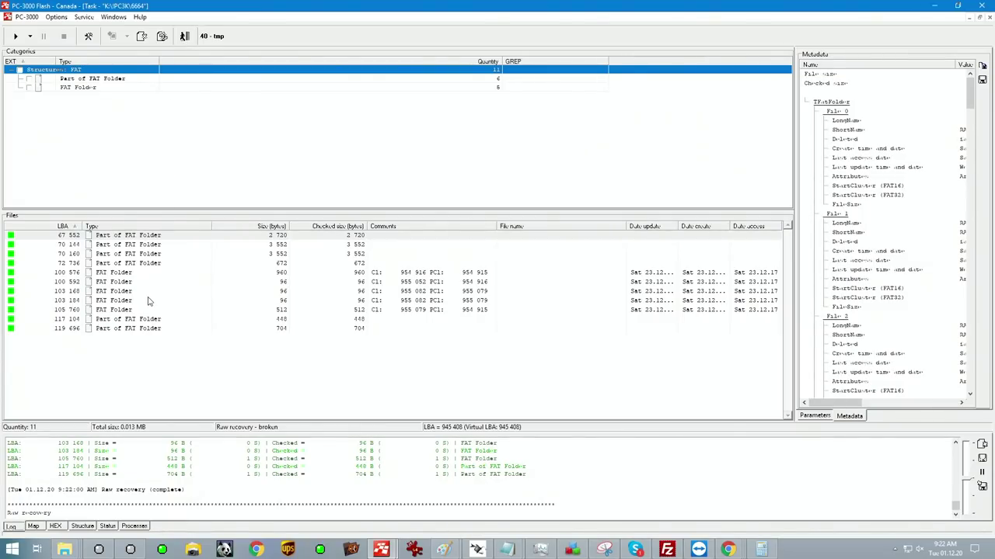
Step: Continue the stopped Raw recovery scan to the end and review the file and structure categories
{"action": "left_click", "coordinate": [15, 35]}
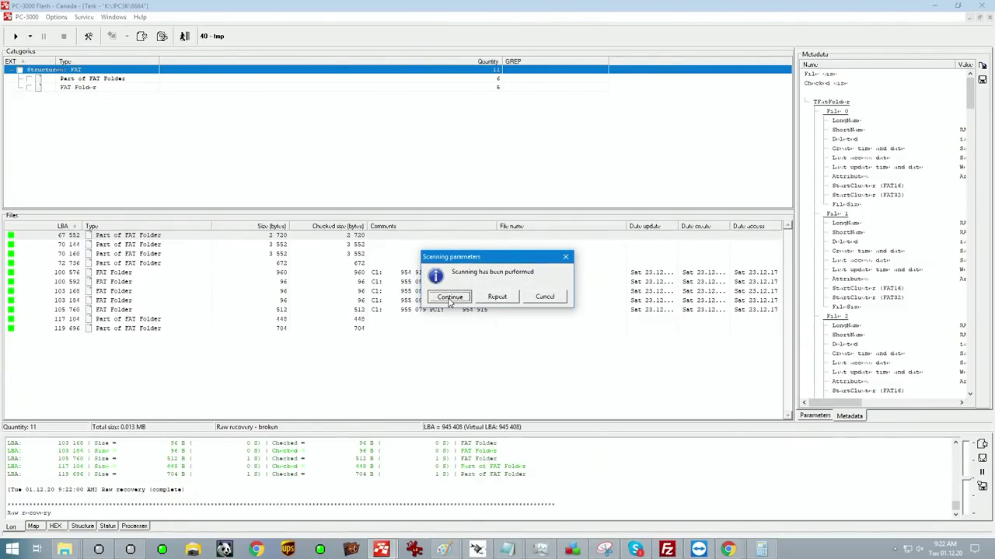
{"action": "left_click", "coordinate": [449, 298]}
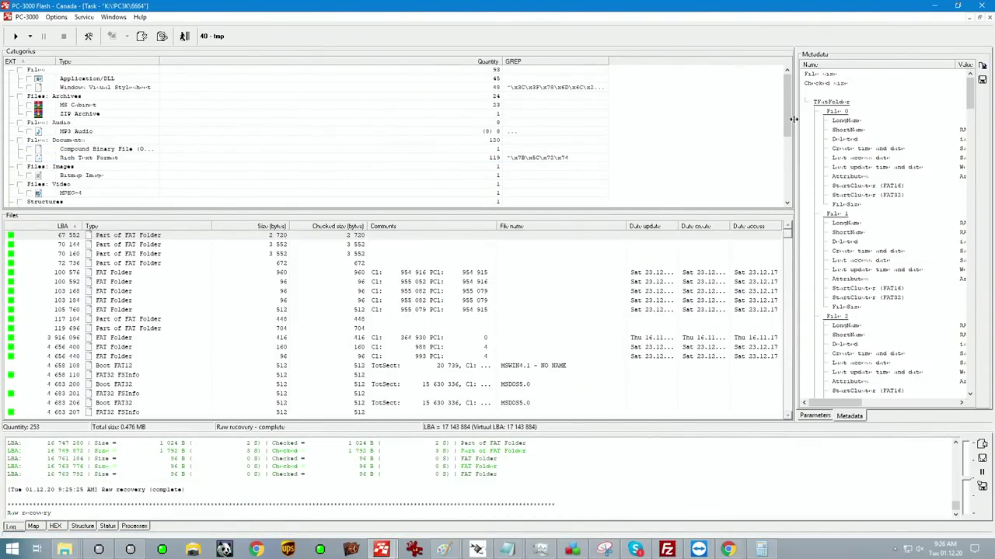
{"action": "mouse_move", "coordinate": [787, 120]}
{"action": "left_mouse_down"}
{"action": "mouse_move", "coordinate": [786, 200]}
{"action": "mouse_move", "coordinate": [774, 122]}
{"action": "left_mouse_up"}
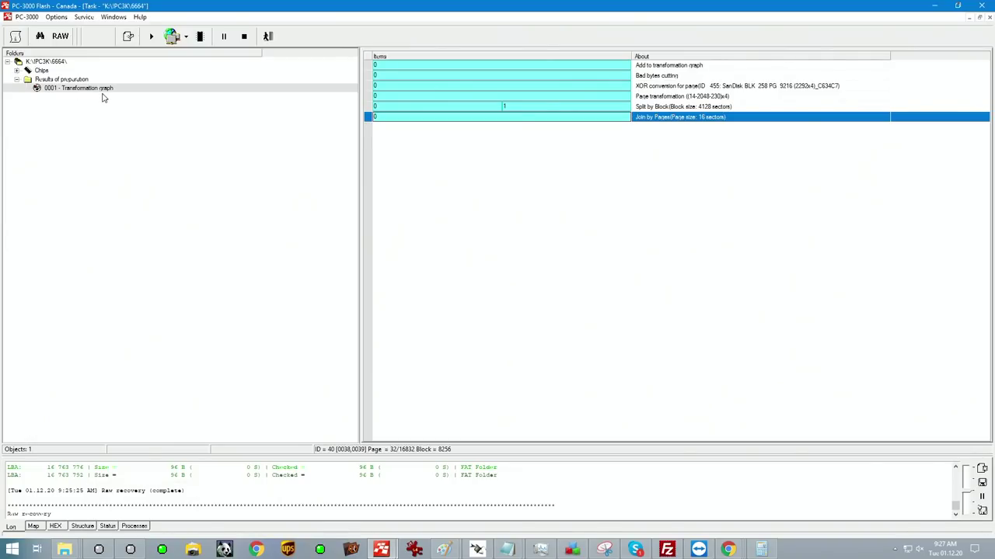
Step: Apply the Block number Sandisk analysis to the Join by Pages result with the UFD/SD Type 1 TLC-WL 1x1 TLC algorithm
{"action": "right_click", "coordinate": [524, 123]}
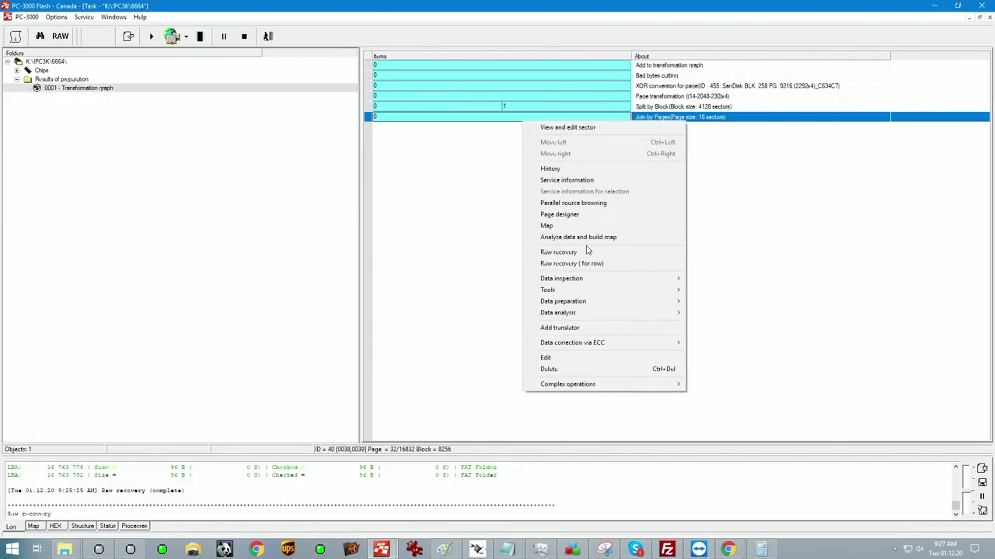
{"action": "mouse_move", "coordinate": [603, 313]}
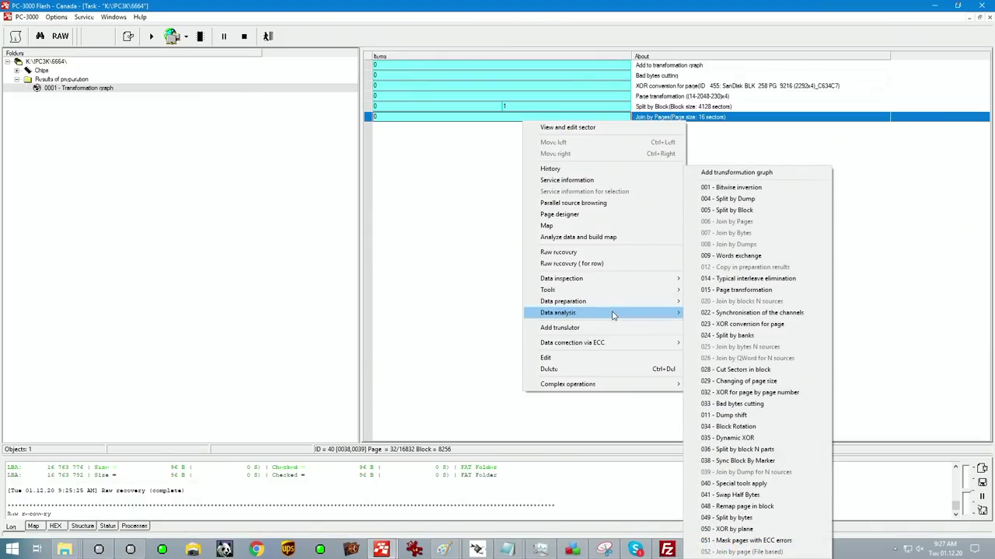
{"action": "mouse_move", "coordinate": [749, 388]}
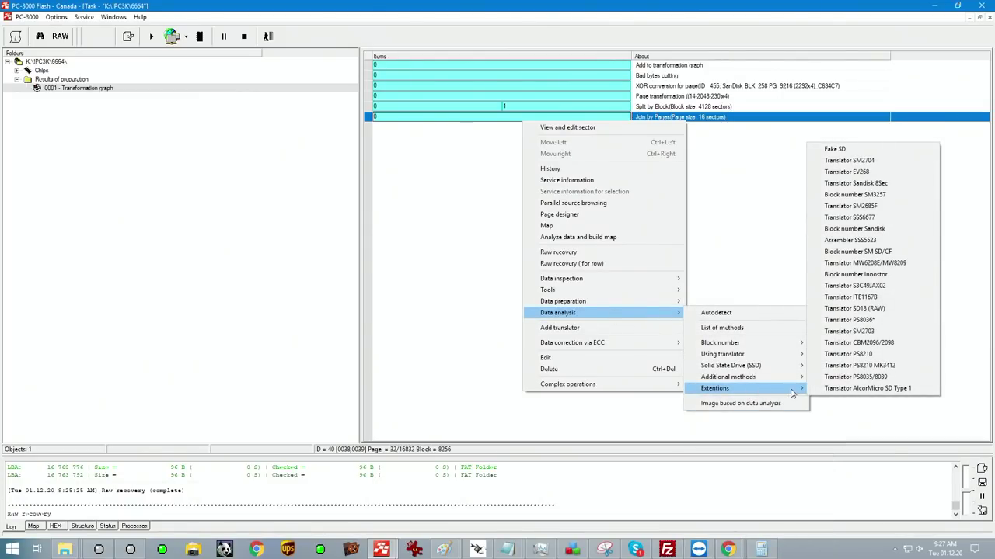
{"action": "left_click", "coordinate": [903, 229]}
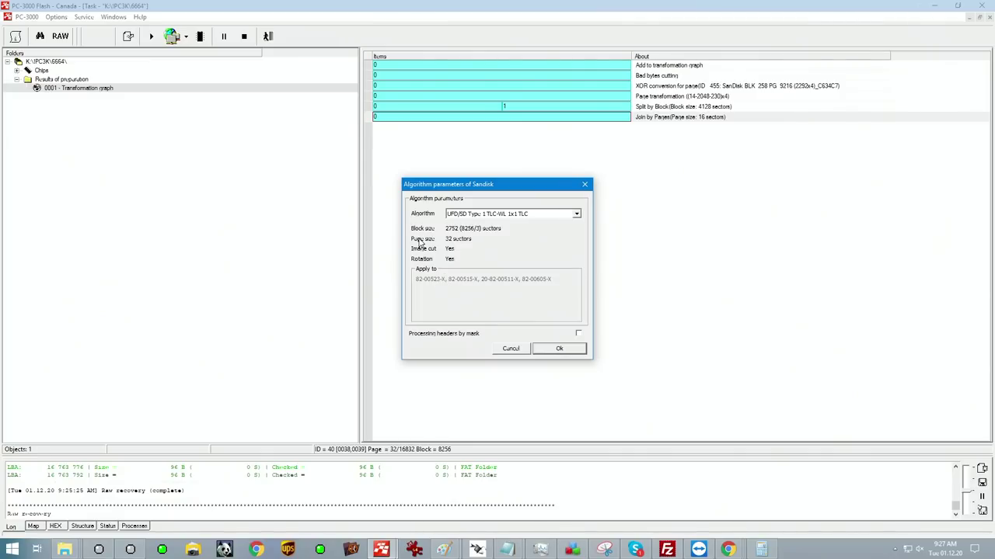
{"action": "left_click", "coordinate": [560, 350]}
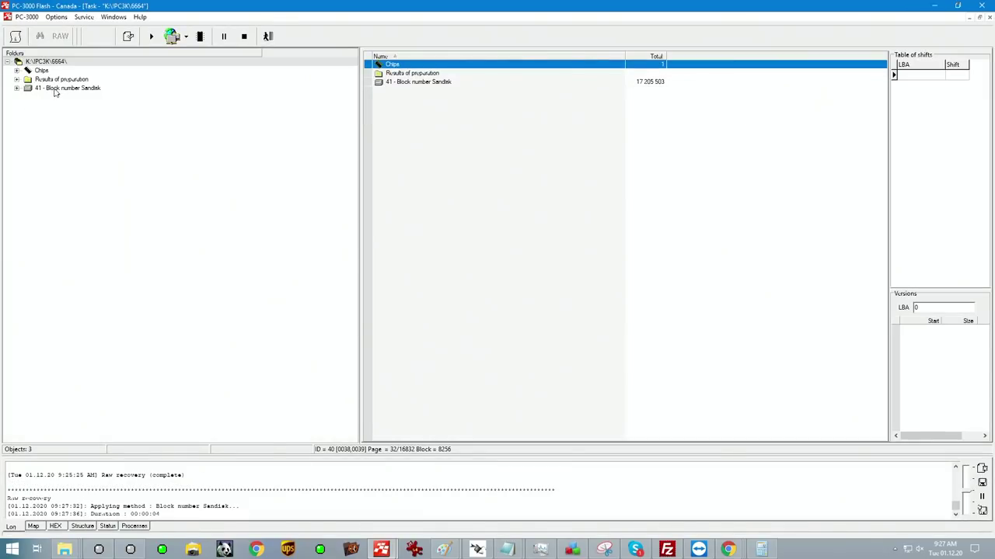
Step: Expand the Block number Sandisk result down through its partition and folders to examine the recovered file listings
{"action": "double_click", "coordinate": [54, 89]}
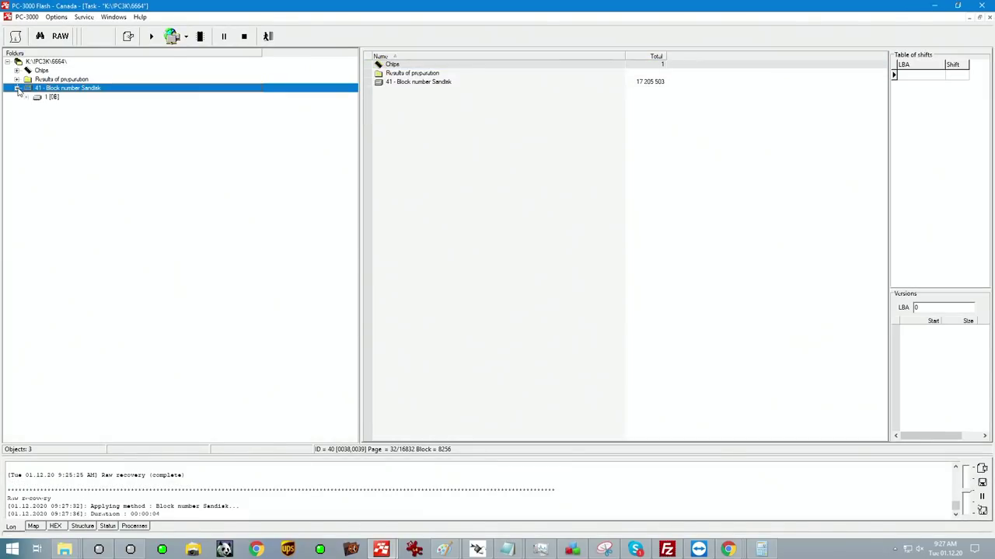
{"action": "left_click", "coordinate": [35, 96]}
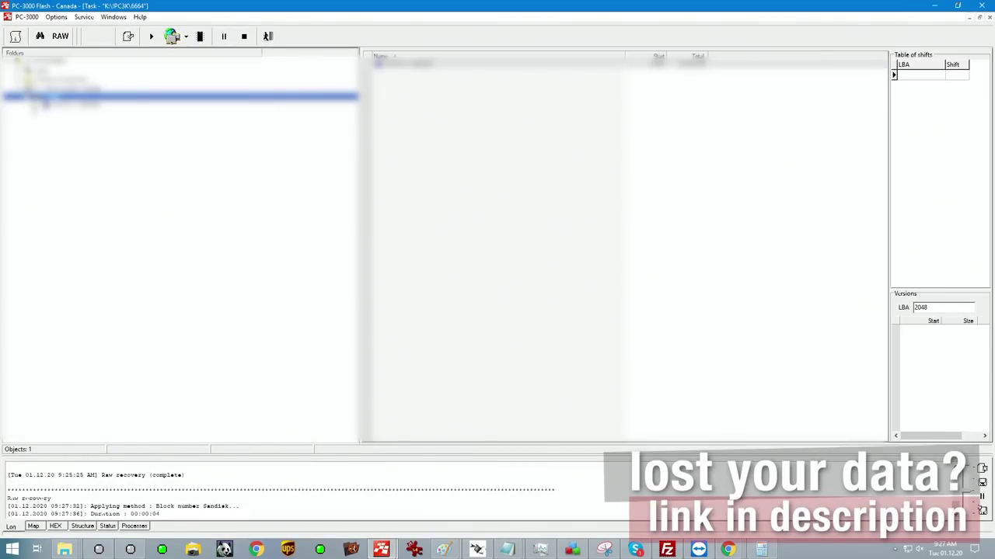
{"action": "left_click", "coordinate": [100, 107]}
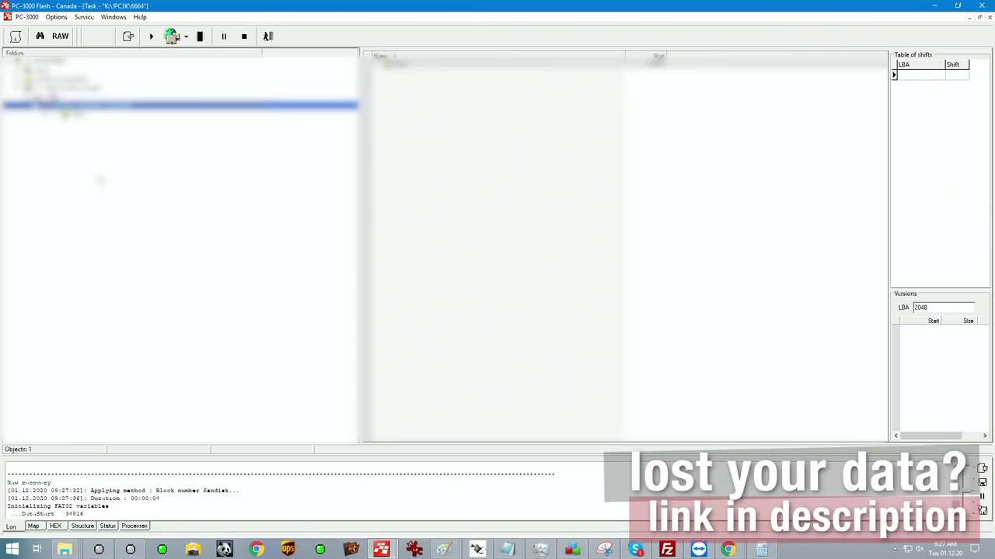
{"action": "left_click", "coordinate": [86, 115]}
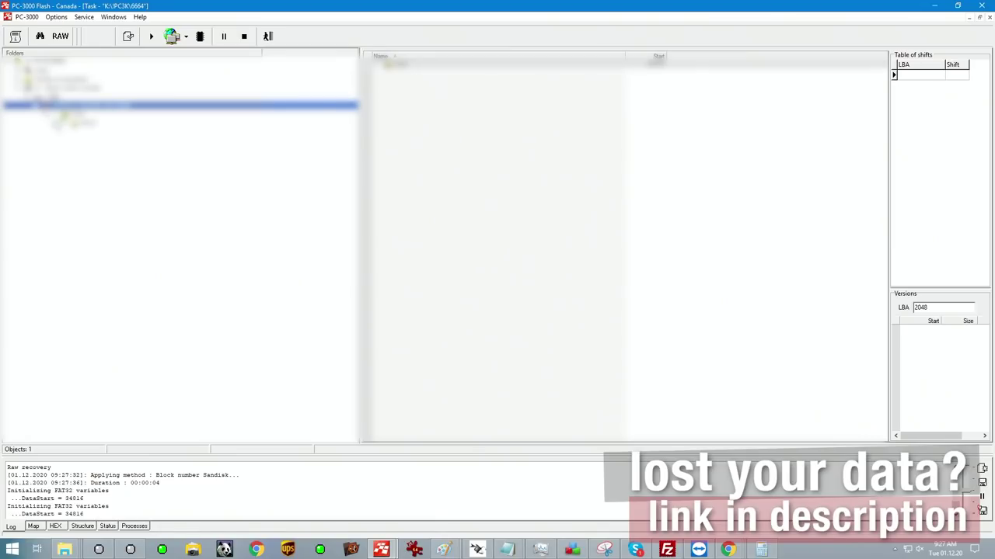
{"action": "left_click", "coordinate": [62, 133]}
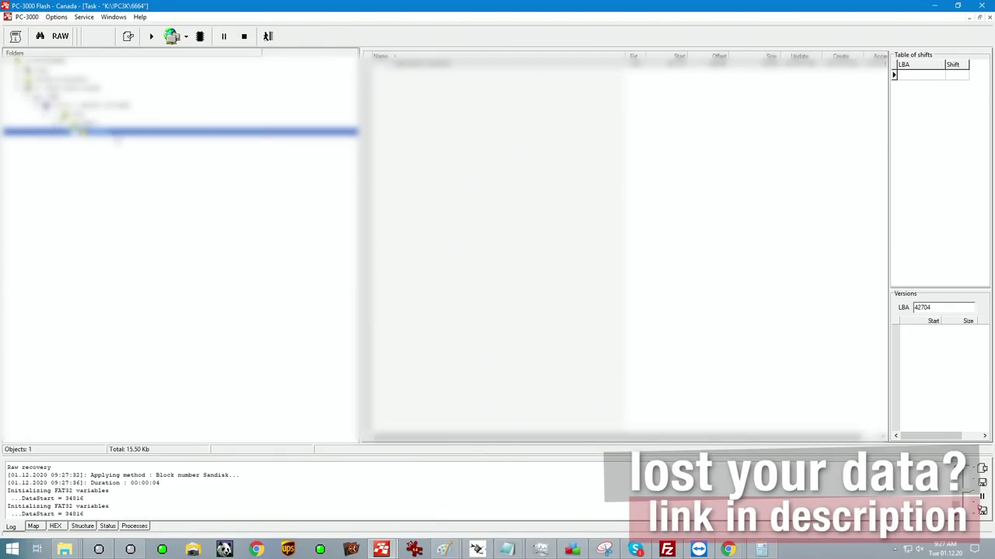
{"action": "left_click", "coordinate": [85, 123]}
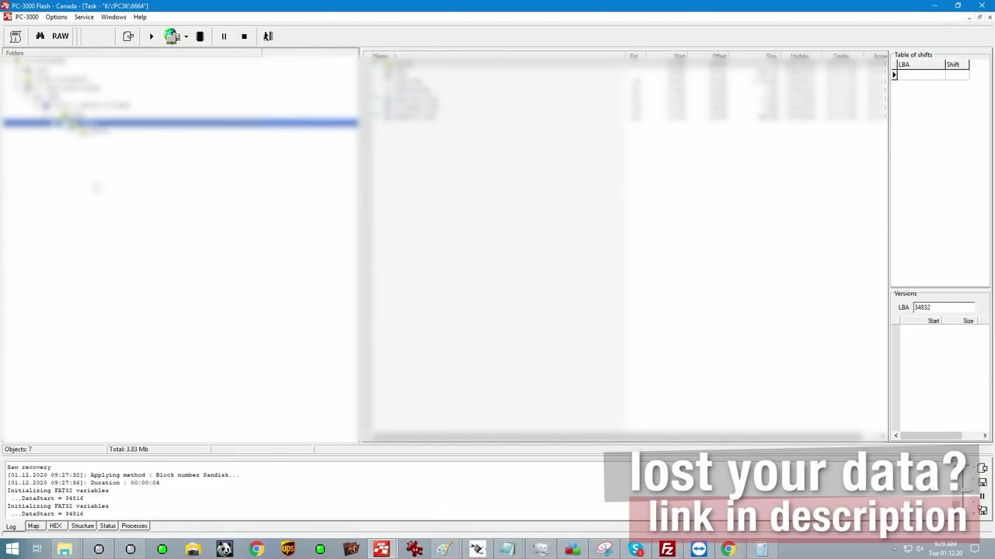